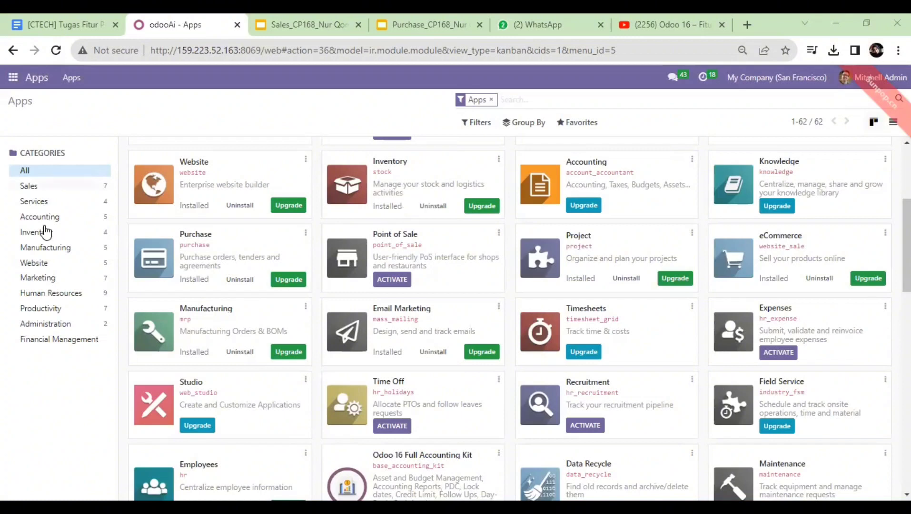
- Create a new request for quotation in the Purchase app and select the contact person as its vendor
left_click(13, 78)
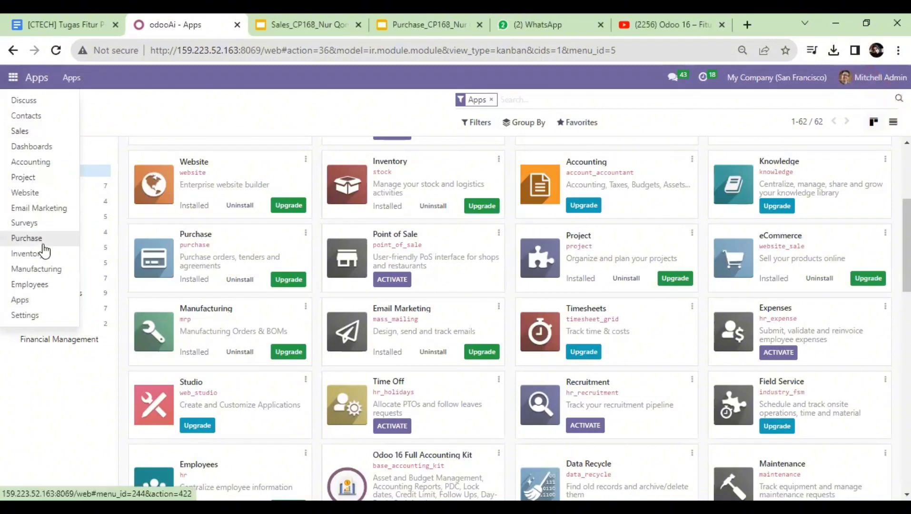
left_click(45, 249)
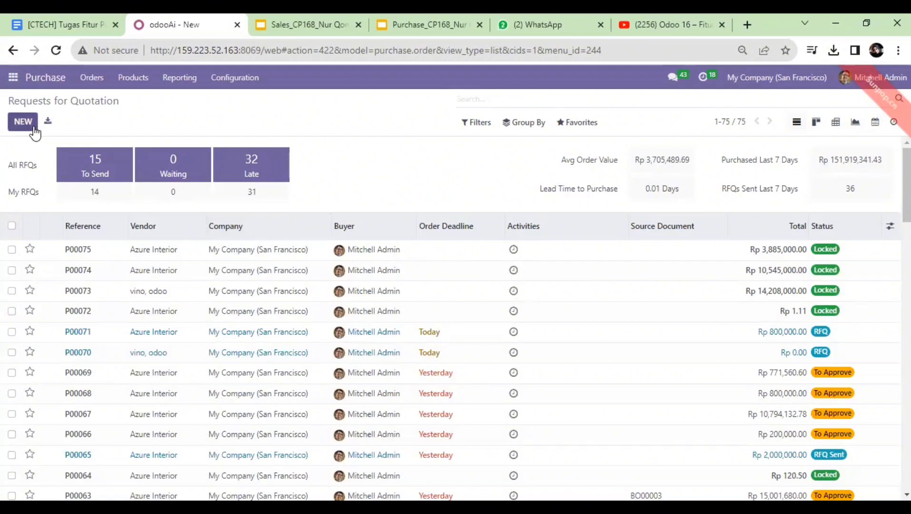
left_click(34, 131)
left_click(216, 213)
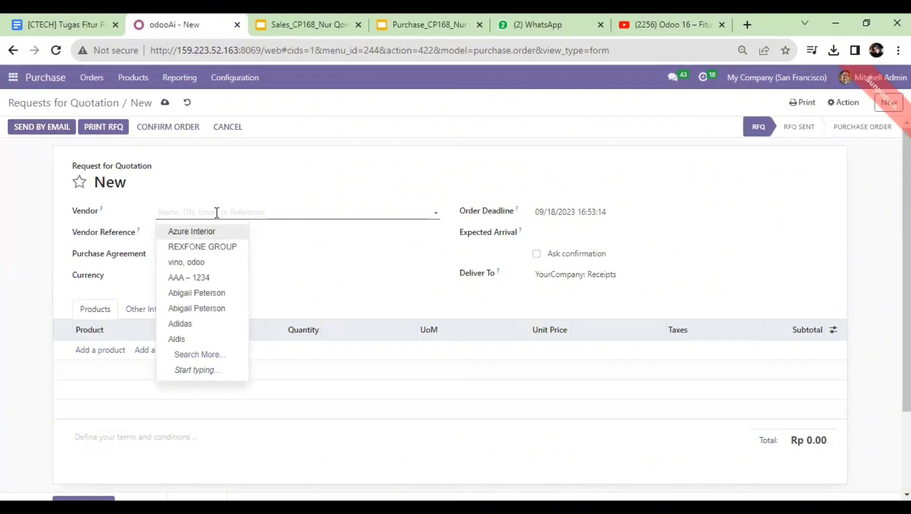
left_click(221, 297)
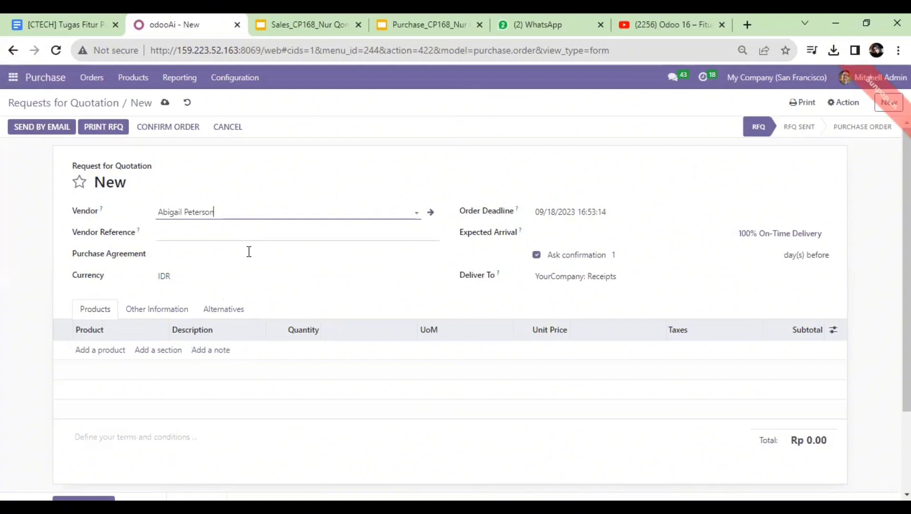
- Set both the order deadline and the expected arrival of the request to 09/25/2023
left_click(566, 213)
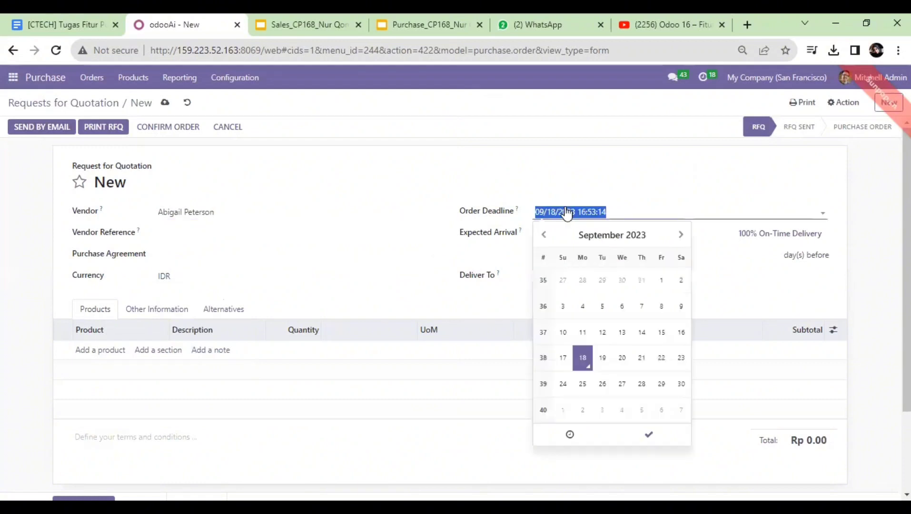
left_click(579, 392)
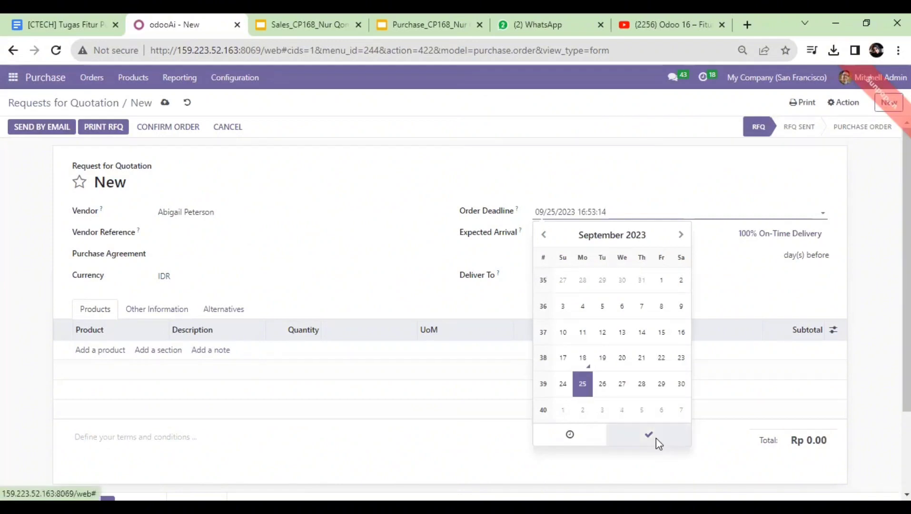
left_click(657, 439)
left_click(546, 236)
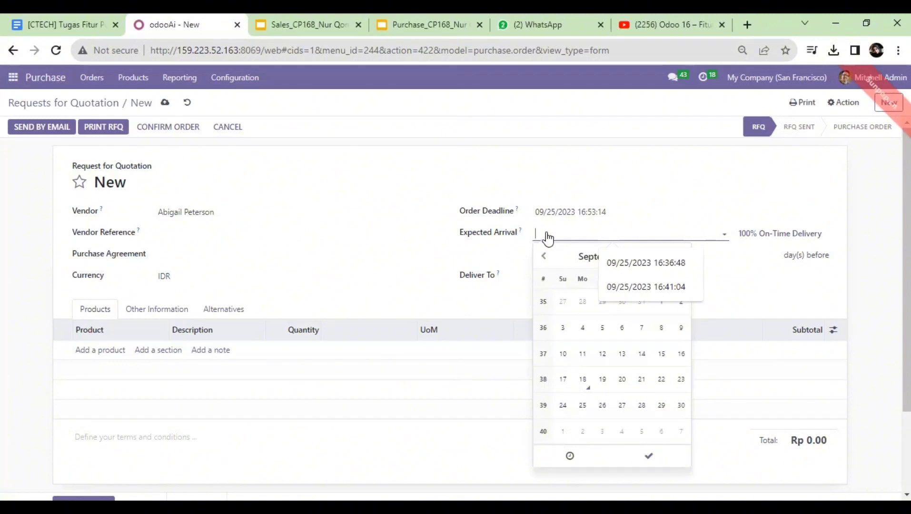
left_click(585, 408)
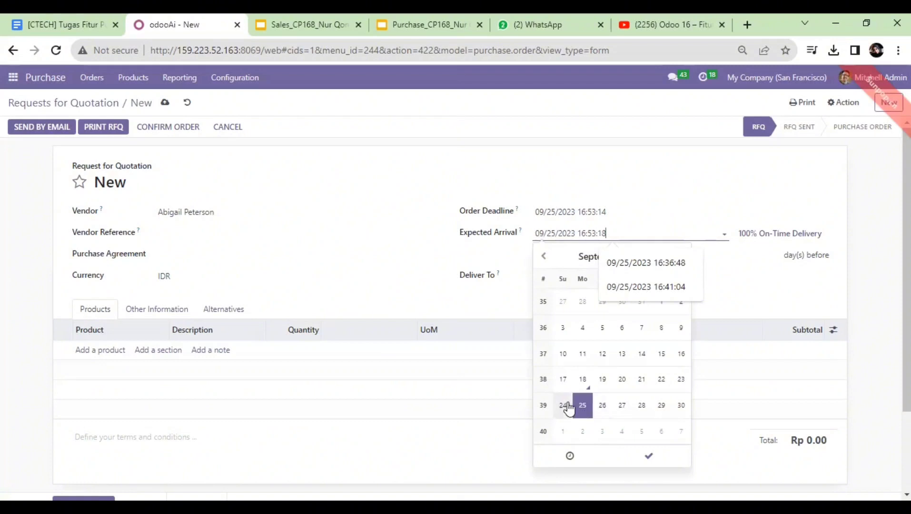
left_click(653, 460)
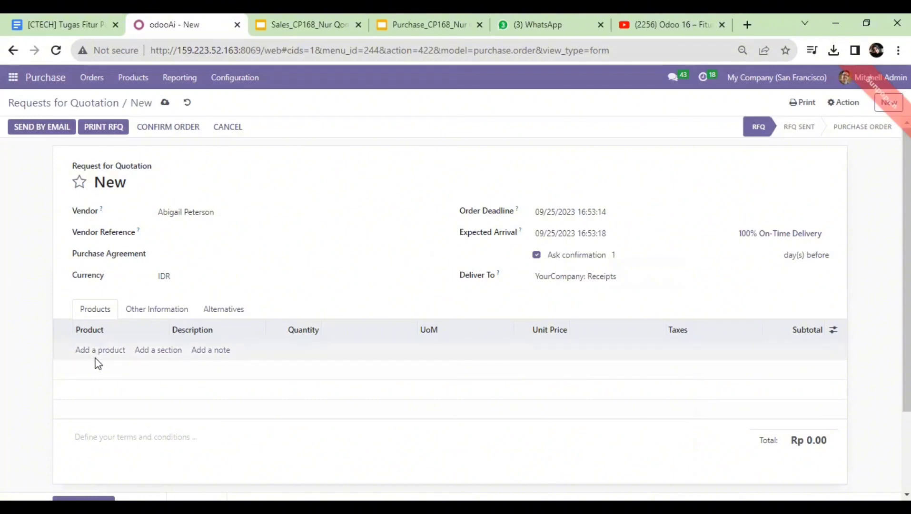
- Add two product lines to the request: [CONS_25630] Screw and [CONS_89957] Bolt
left_click(97, 332)
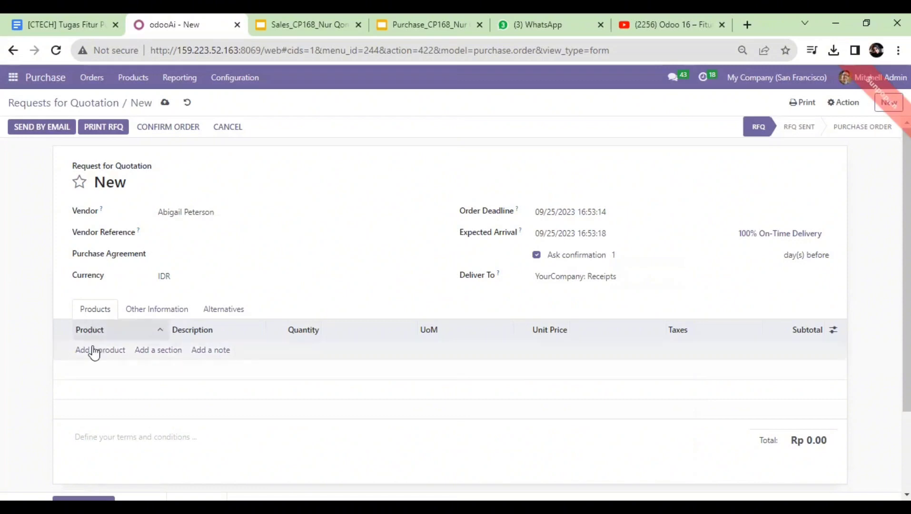
left_click(95, 351)
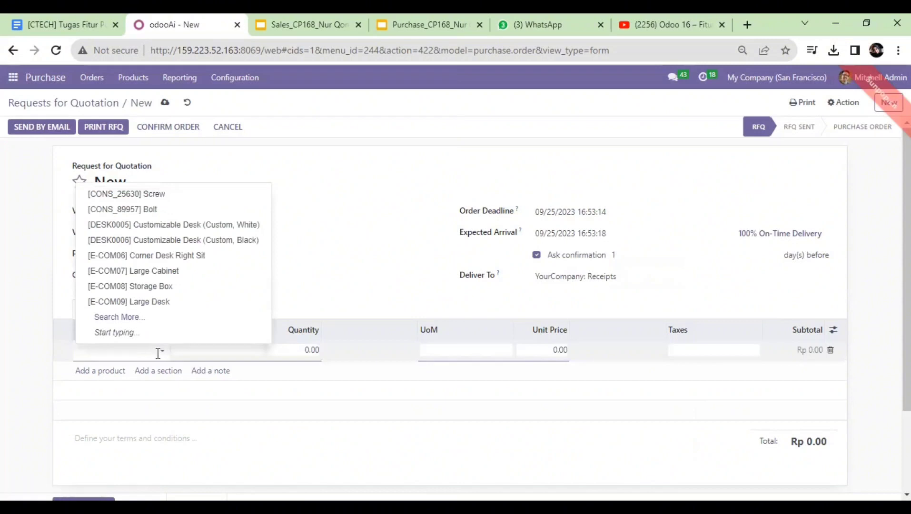
left_click(191, 198)
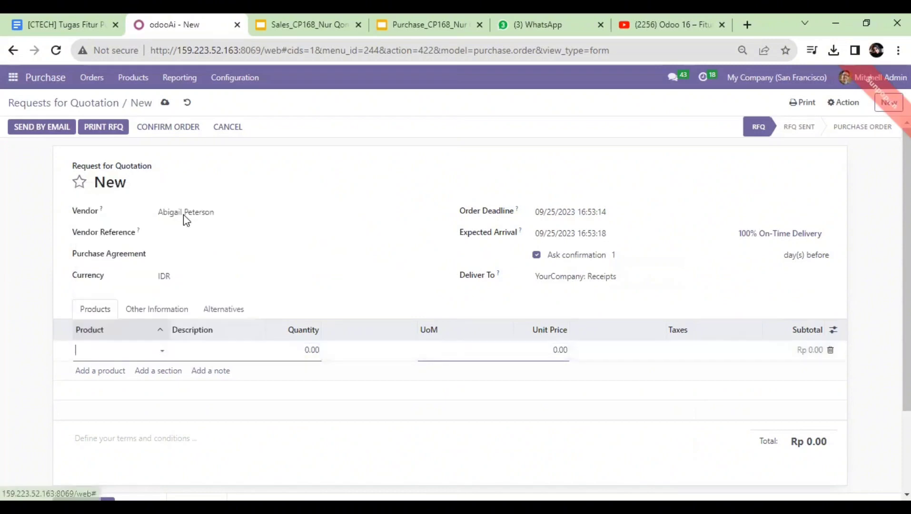
left_click(111, 373)
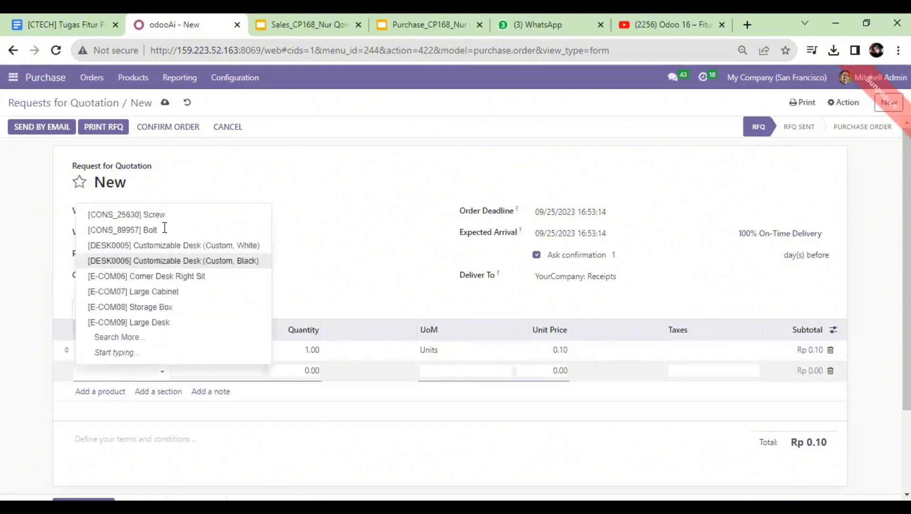
key("Escape")
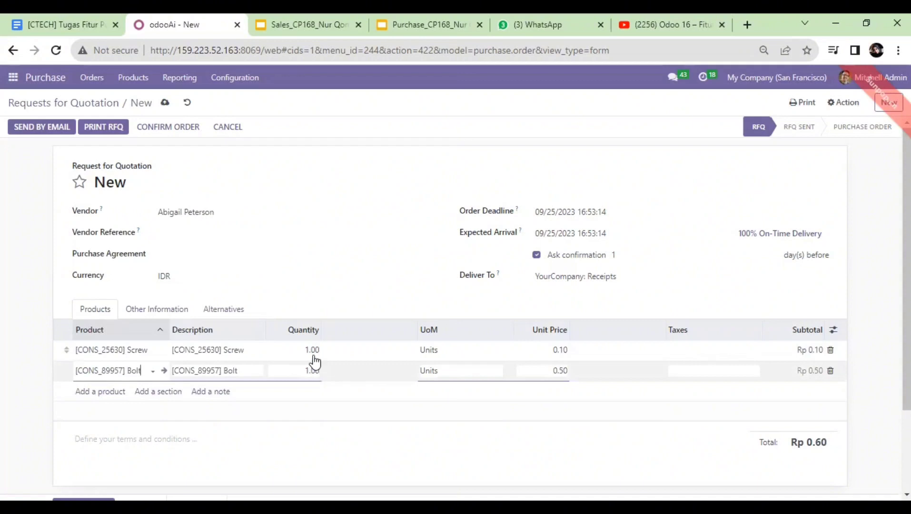
- Set the quantity to 5 for the Screw line and 10 for the Bolt line
left_click(312, 351)
left_click(312, 350)
key("BackSpace")
type("5")
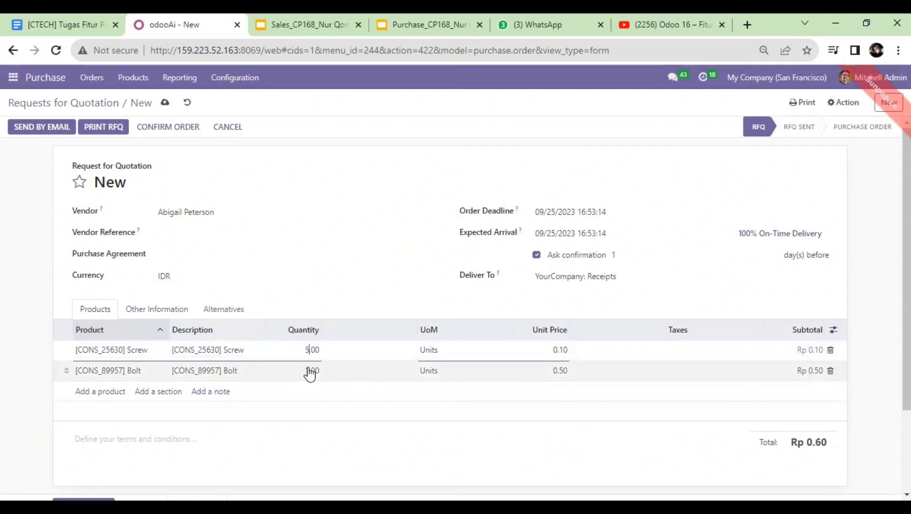
left_click(310, 373)
left_click(309, 368)
type("0")
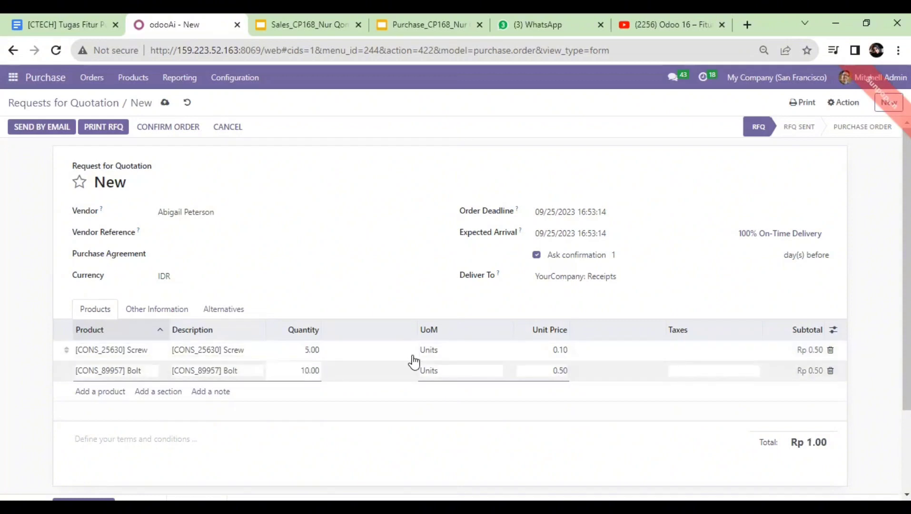
- Set the unit price of the Screw line to 1,000,000
left_click(549, 352)
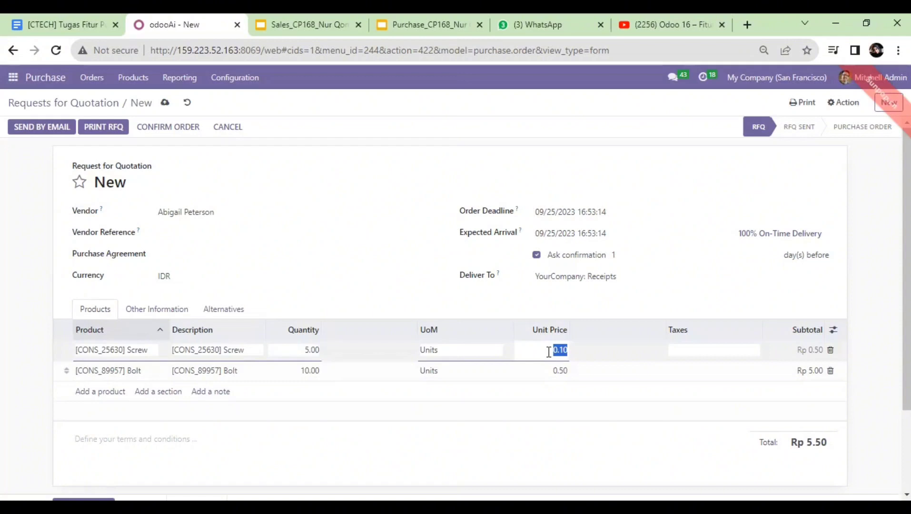
type("1000000")
key("Return")
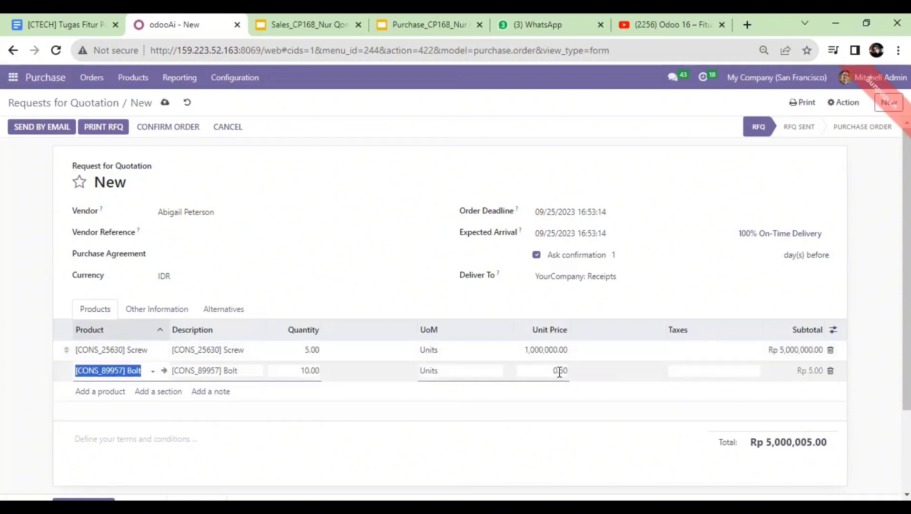
- Set the unit price of the Bolt line to 1,500,000
left_click(560, 372)
left_click(560, 369)
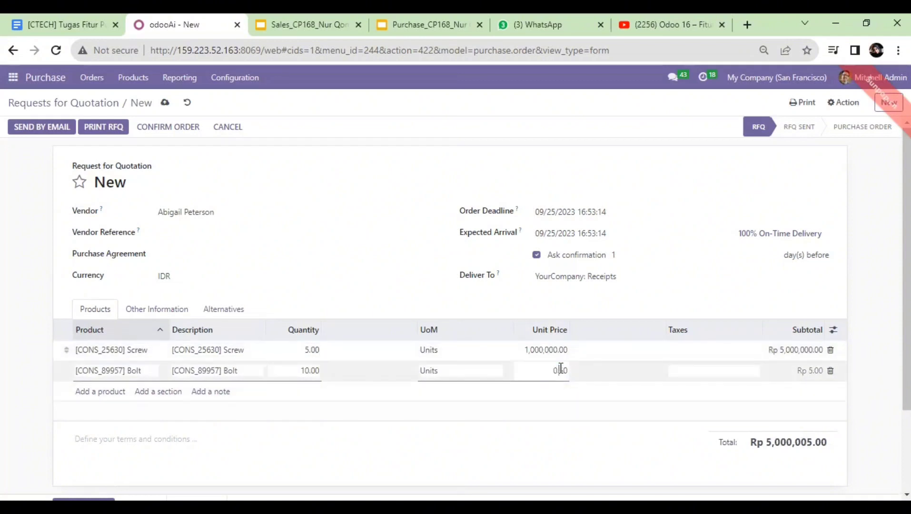
type("150000")
key("BackSpace")
key("BackSpace")
key("BackSpace")
key("BackSpace")
key("BackSpace")
key("BackSpace")
key("BackSpace")
key("BackSpace")
key("BackSpace")
key("BackSpace")
type("1500000")
key("Return")
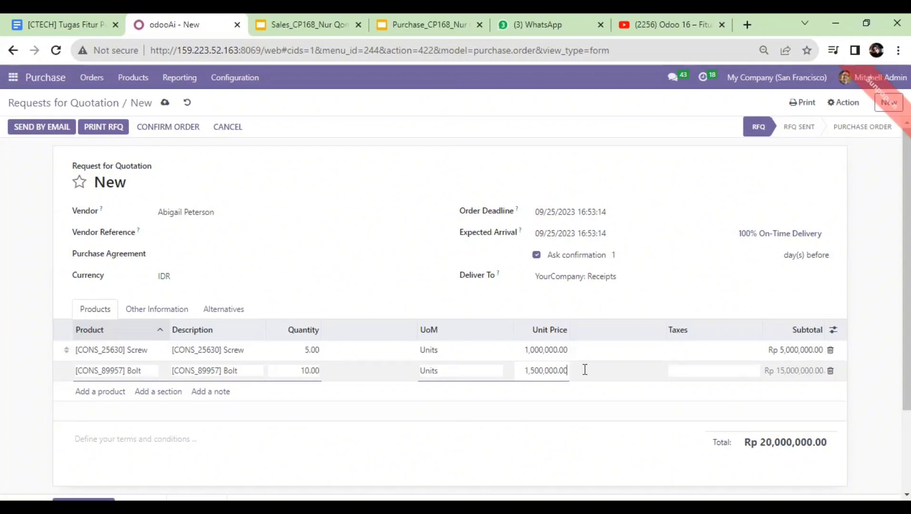
- Apply the 11% tax to both the Screw and the Bolt lines
left_click(726, 356)
left_click(704, 351)
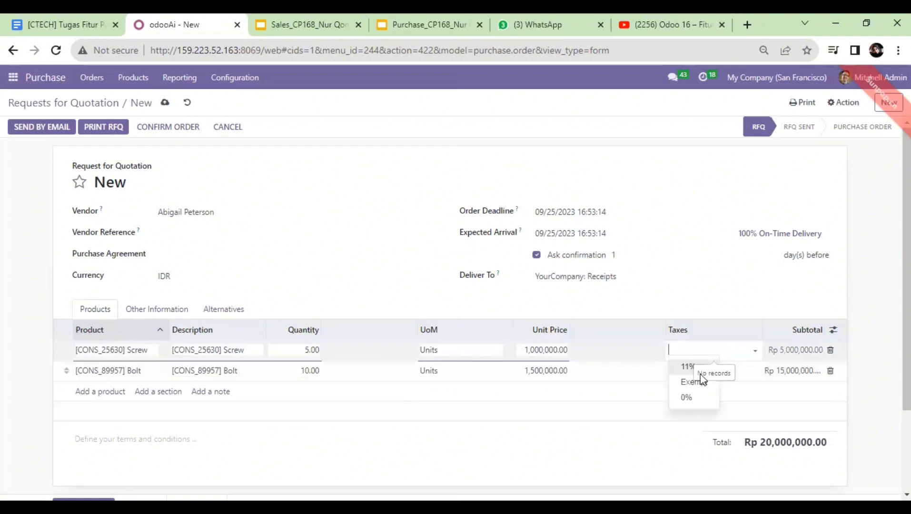
left_click(700, 371)
left_click(700, 376)
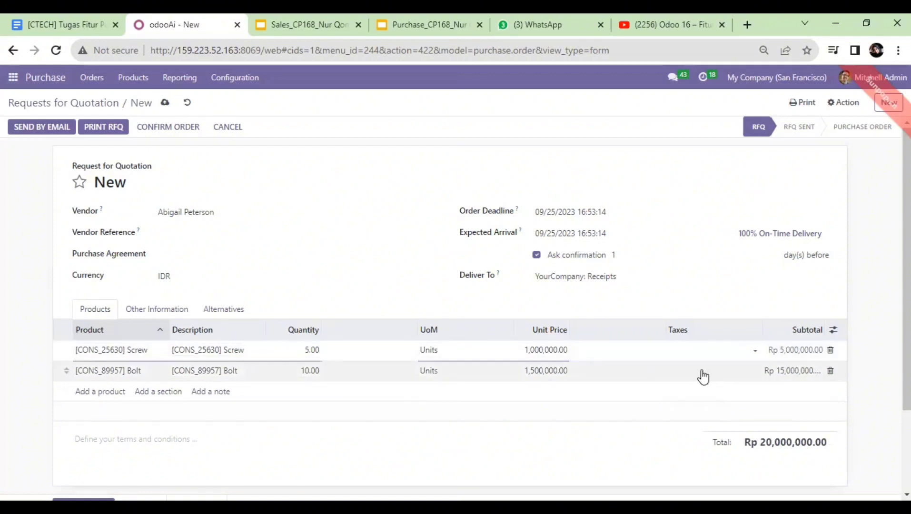
left_click(695, 373)
left_click(689, 373)
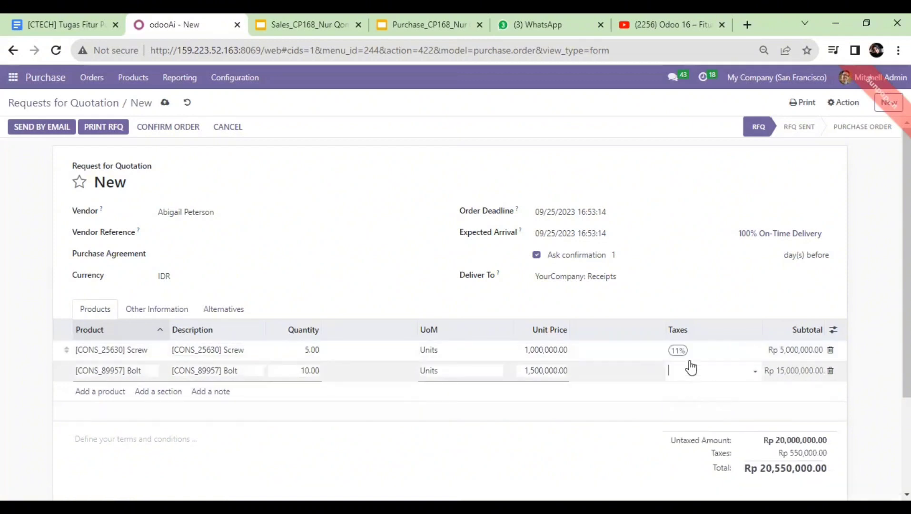
left_click(714, 376)
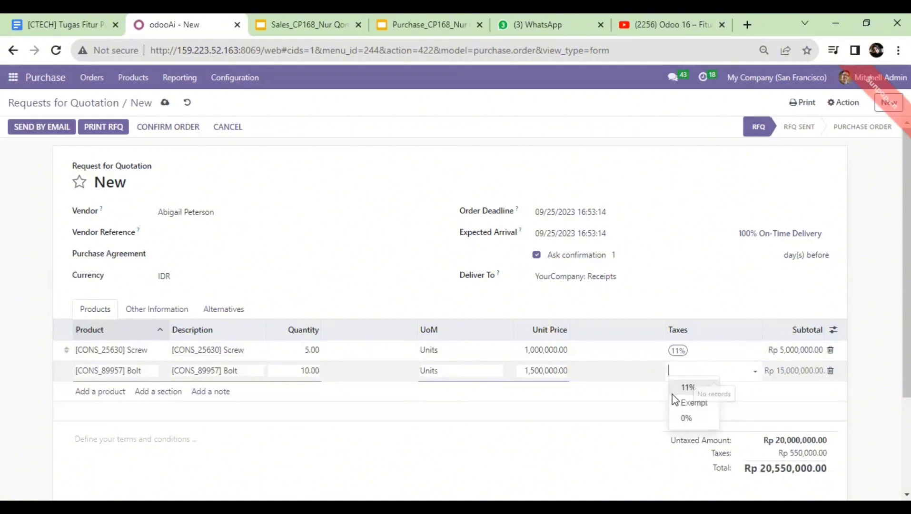
left_click(675, 389)
- Send the request for quotation to the vendor by email using the default message and PDF attachment
left_click(540, 465)
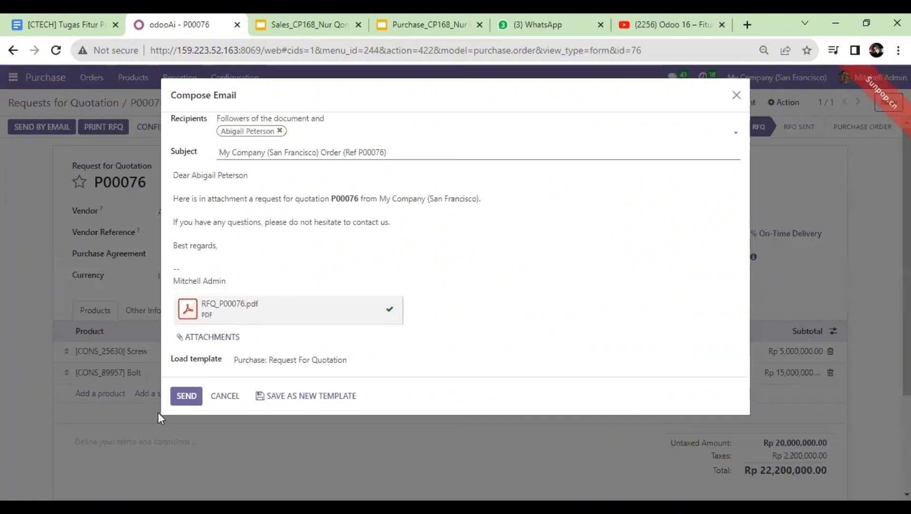
left_click(191, 402)
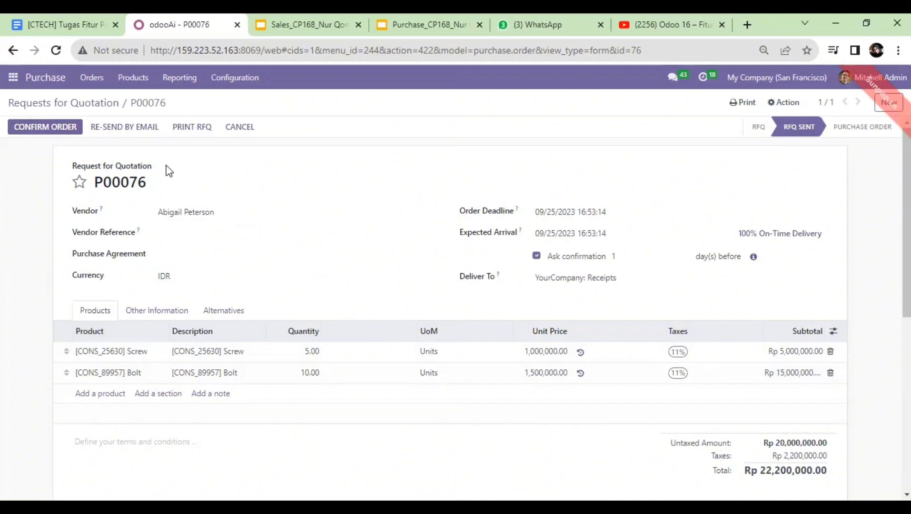
- Print the request for quotation to PDF and open the downloaded file to review its addresses and product lines
left_click(191, 130)
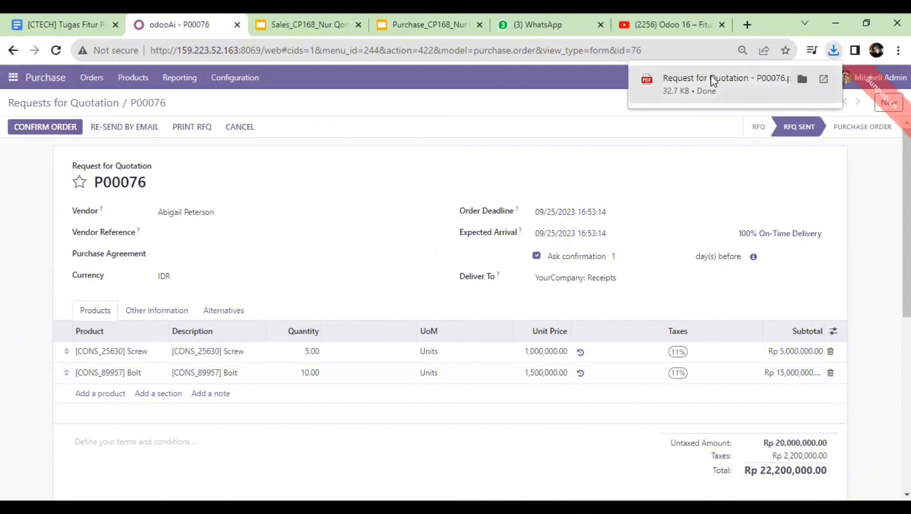
left_click(713, 81)
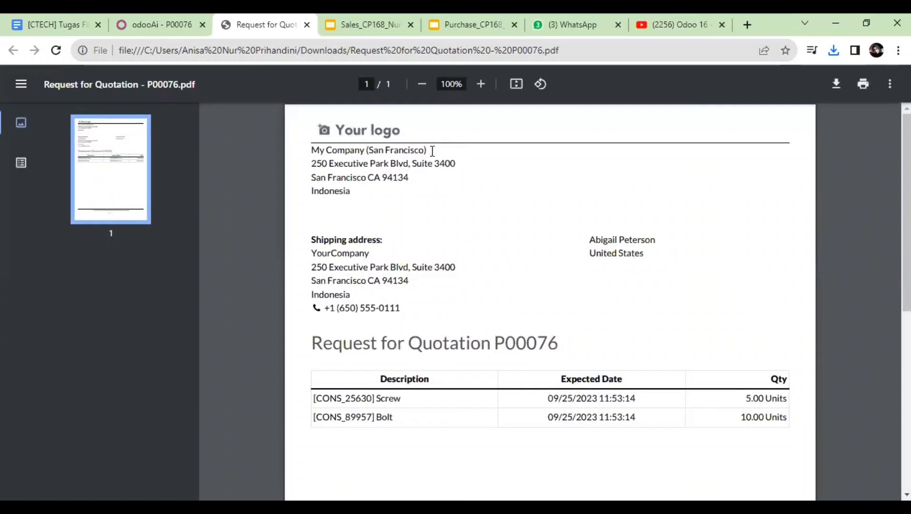
scroll(552, 279, "down", 3)
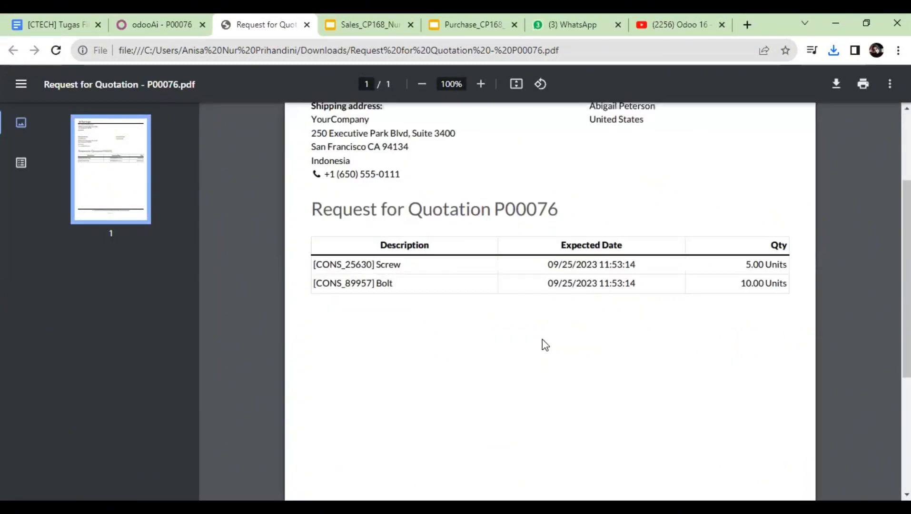
scroll(555, 329, "down", 1)
scroll(504, 257, "up", 4)
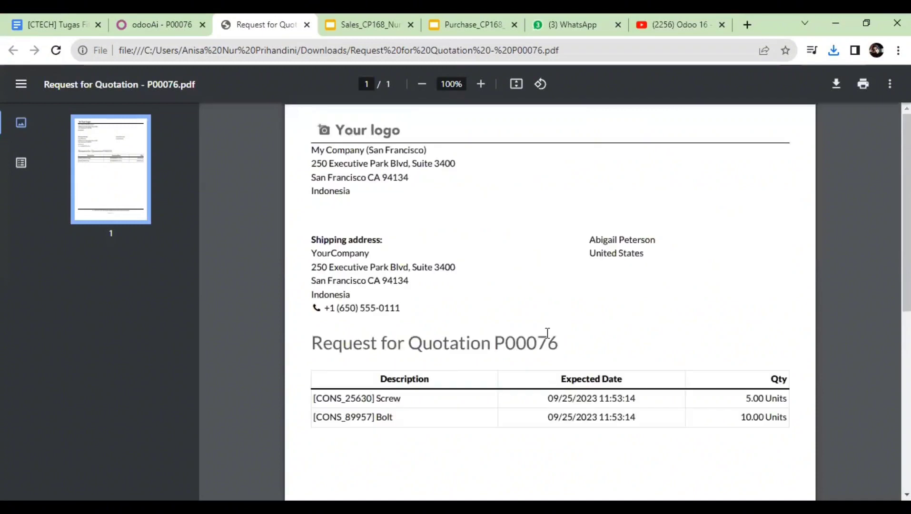
- Return to the request for quotation, confirm it as a purchase order, and open its product receipt
left_click(143, 25)
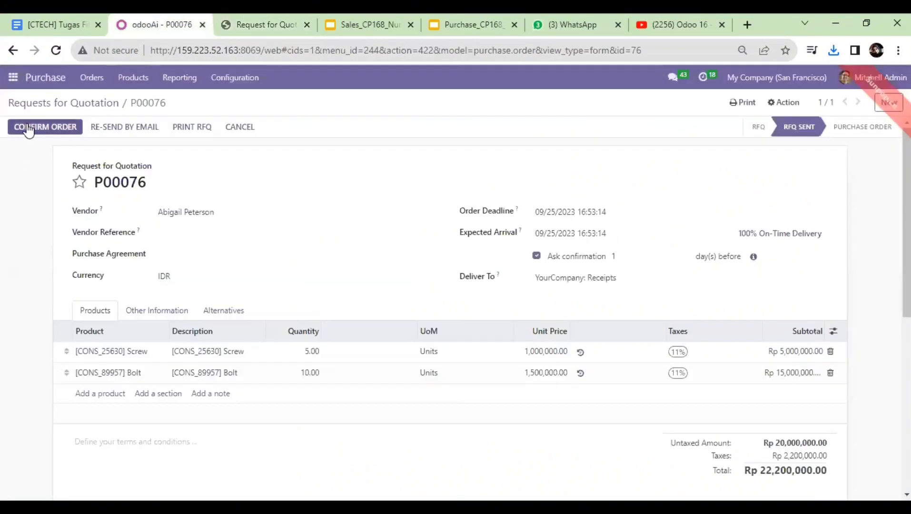
left_click(28, 125)
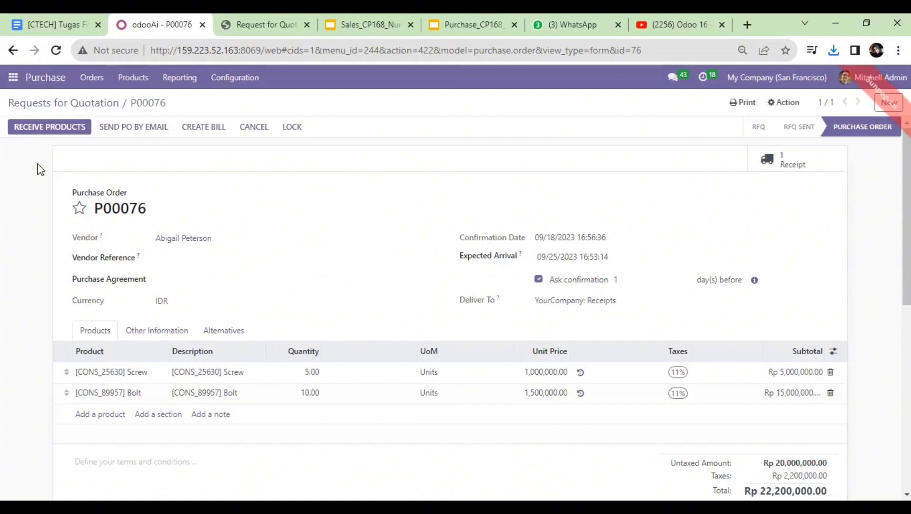
left_click(49, 128)
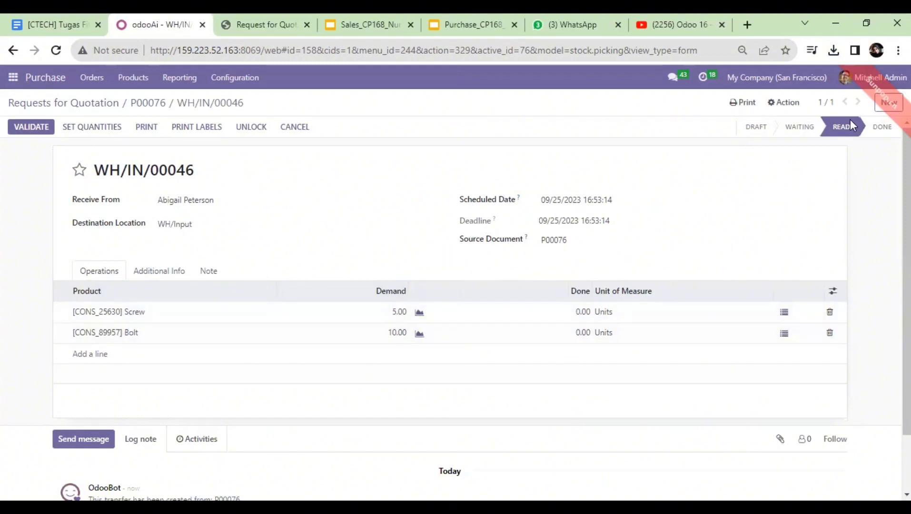
- Set the done quantities on the receipt to 5 for Screw and 10 for Bolt
left_click(582, 315)
left_click(582, 316)
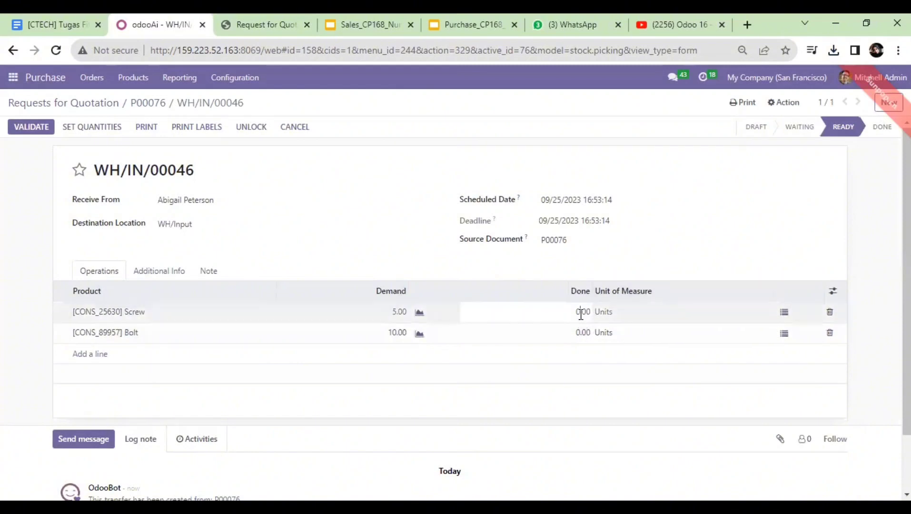
key("BackSpace")
type("5")
left_click(581, 334)
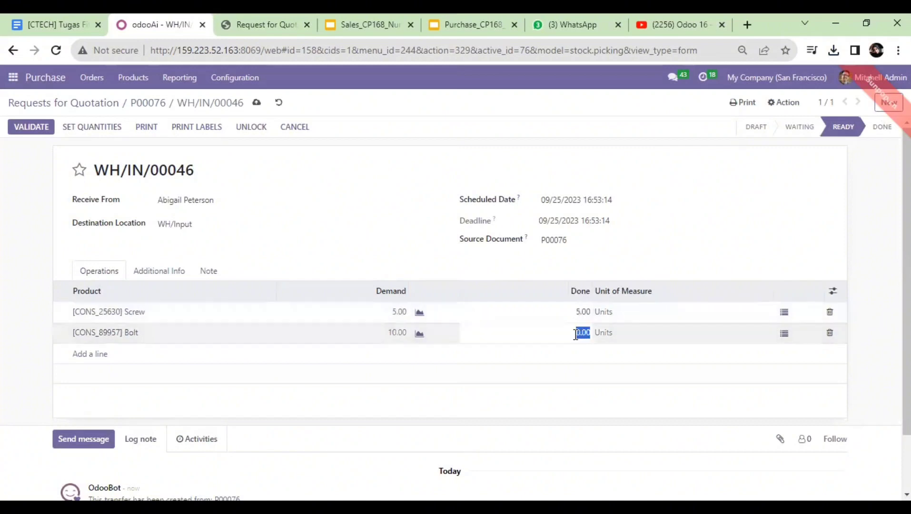
left_click(575, 334)
type("1")
left_click(583, 385)
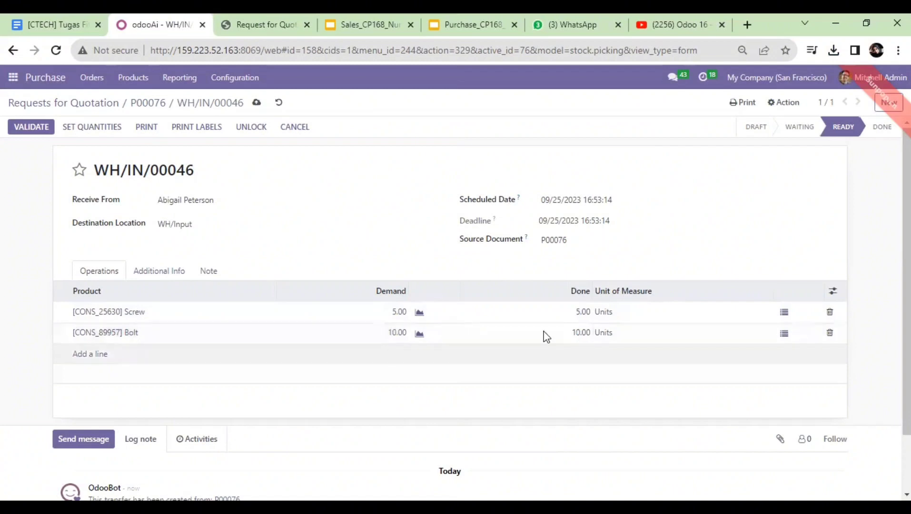
left_click(102, 352)
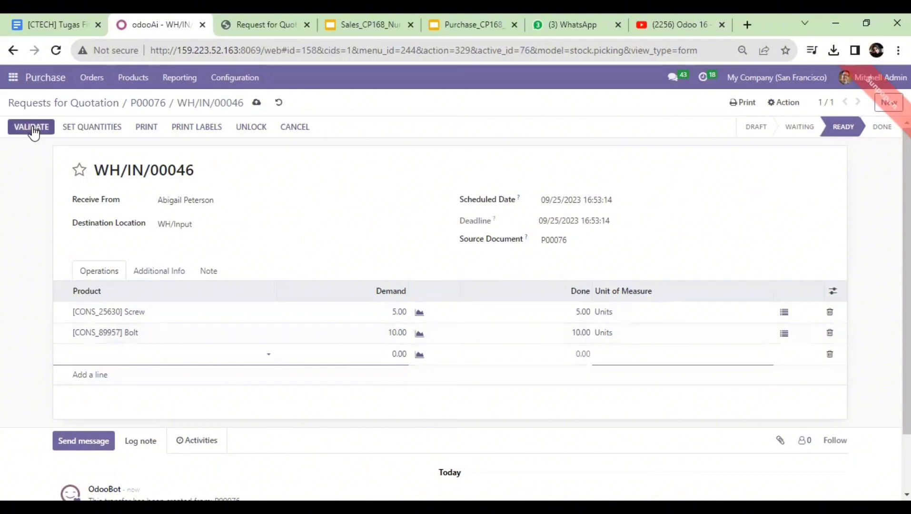
- Print the receipt's picking operations to PDF and open the downloaded file to review its addresses and product quantities
left_click(142, 135)
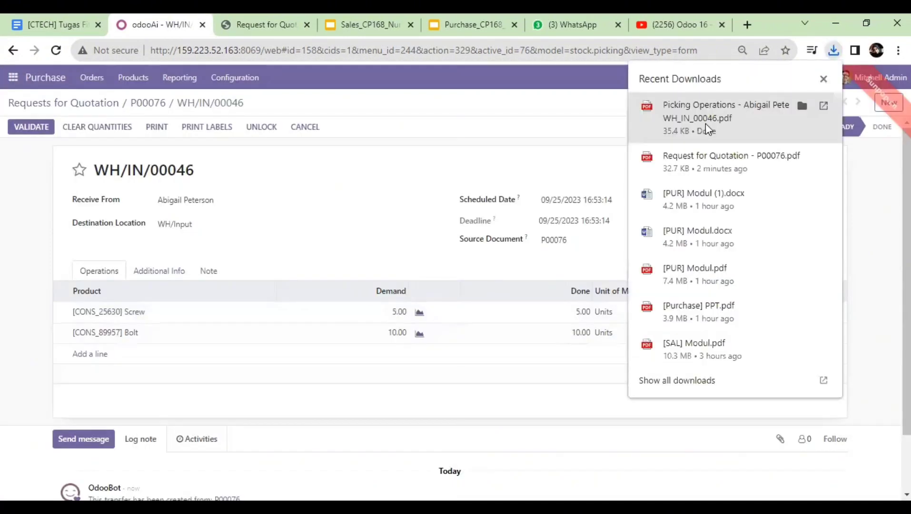
left_click(695, 125)
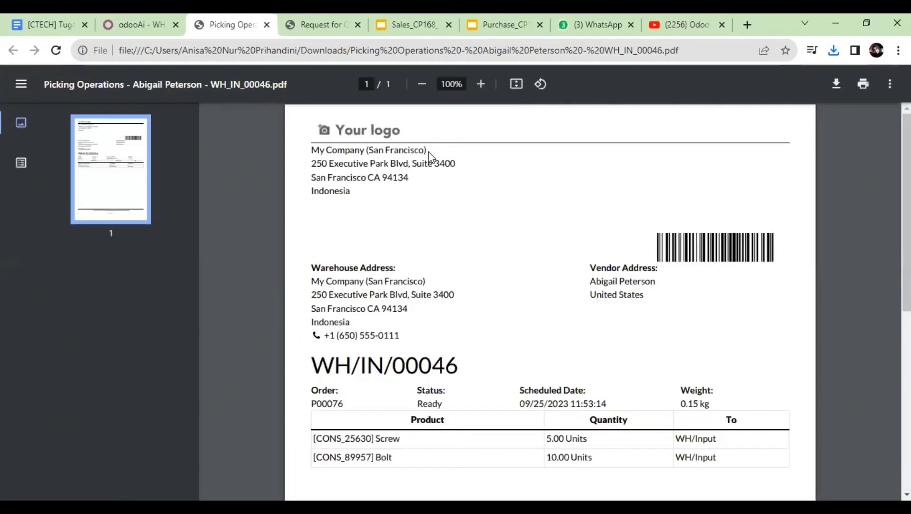
scroll(429, 169, "down", 2)
scroll(429, 169, "down", 2)
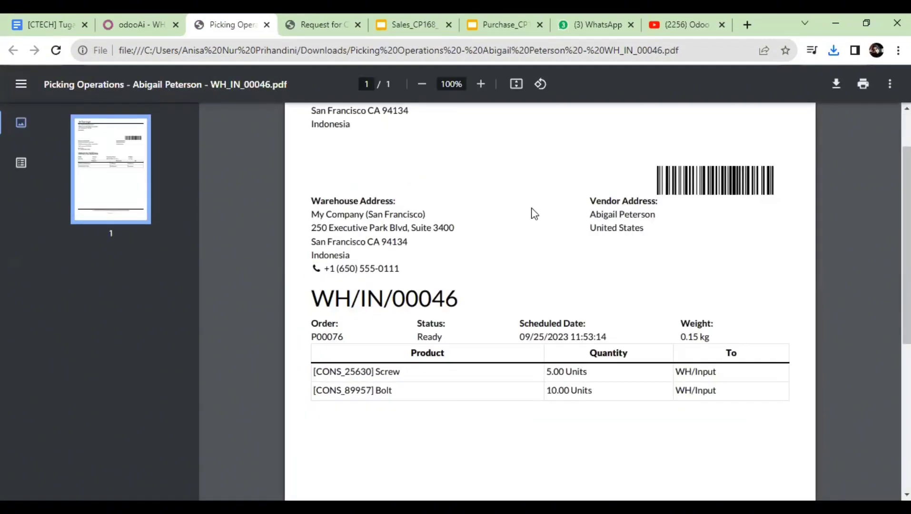
scroll(588, 271, "up", 2)
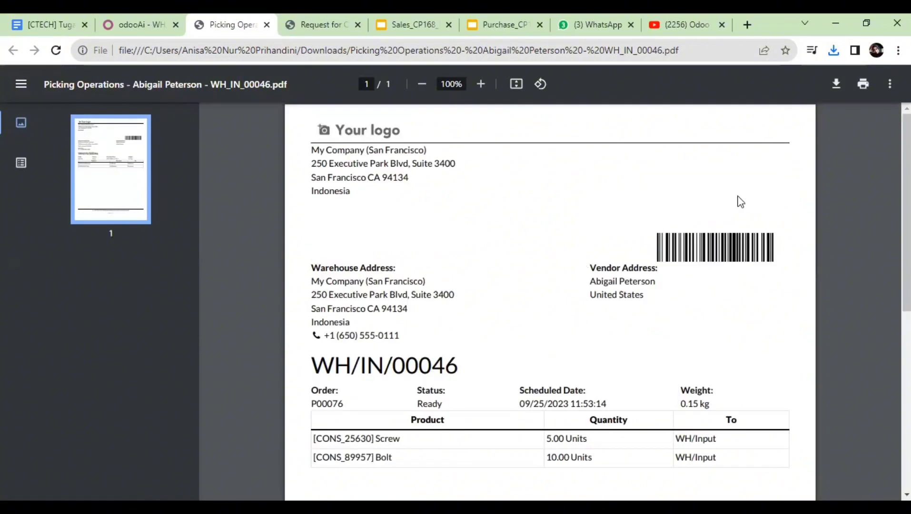
scroll(712, 207, "down", 2)
scroll(714, 258, "up", 3)
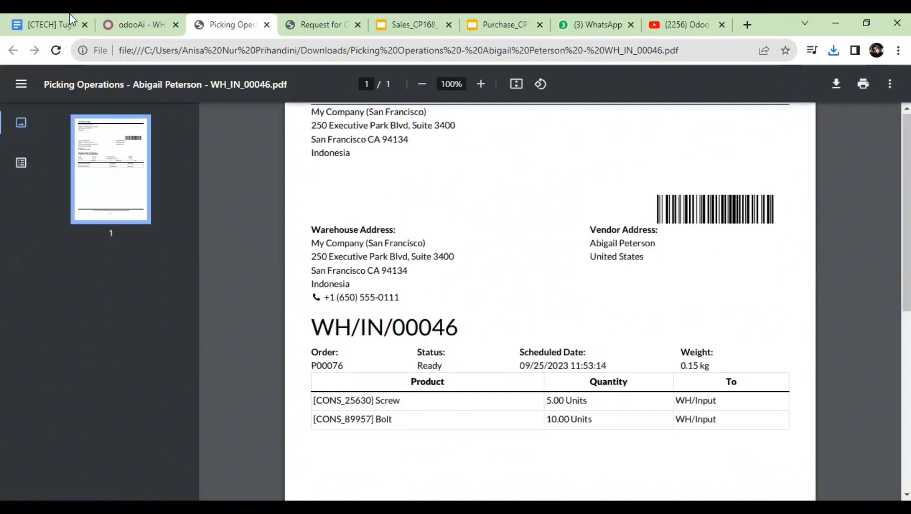
- Return to the receipt WH/IN/00046 in Odoo and validate it to receive the products
left_click(137, 15)
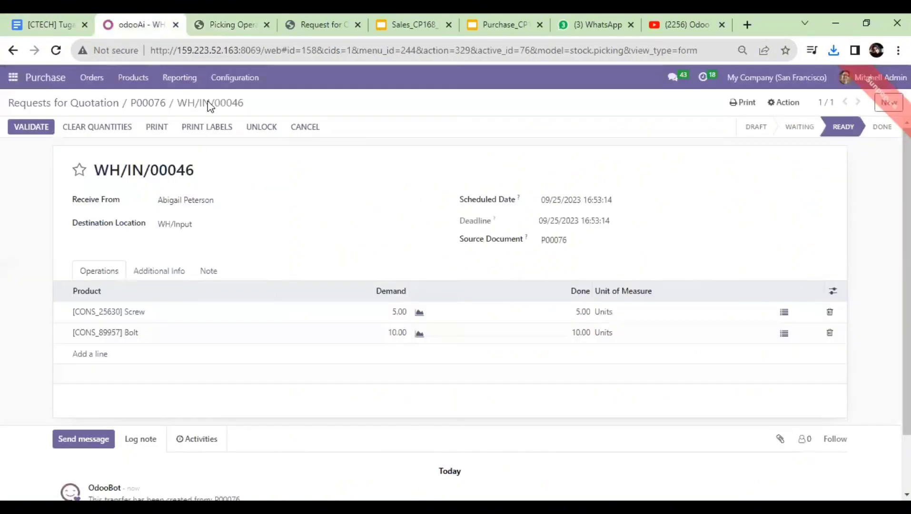
left_click(18, 128)
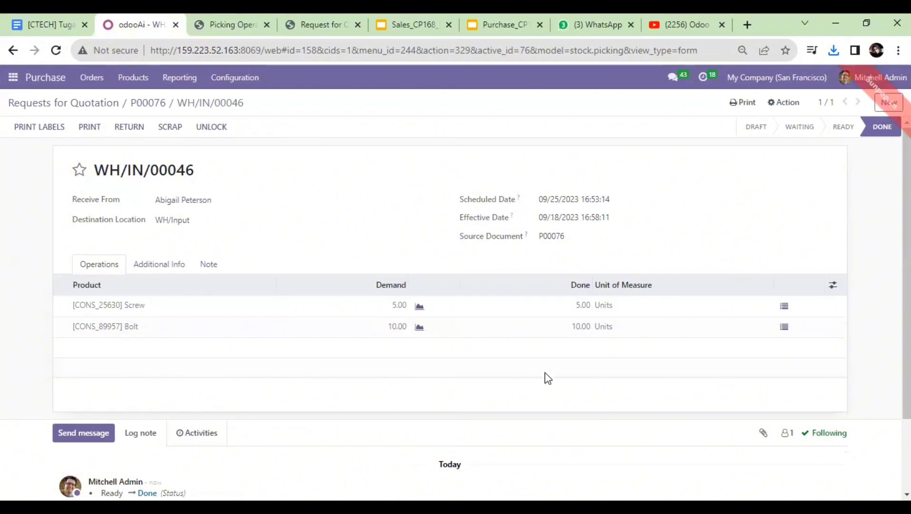
scroll(305, 189, "down", 2)
scroll(245, 96, "up", 2)
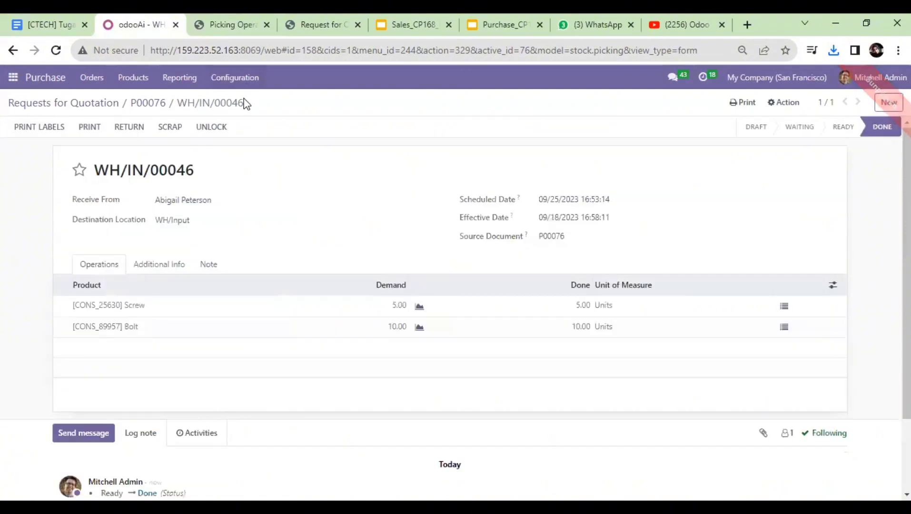
- Enable Lock Confirmed Orders in the Purchase settings and save the change
left_click(13, 79)
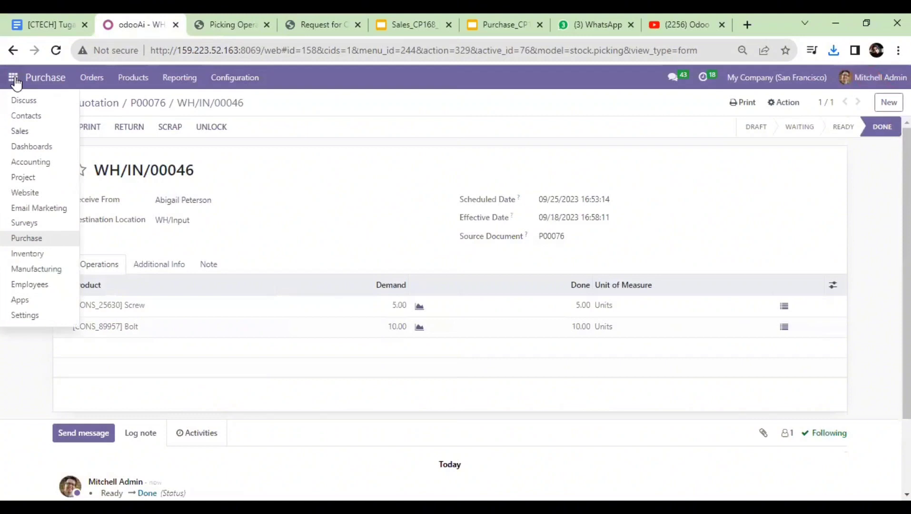
left_click(55, 242)
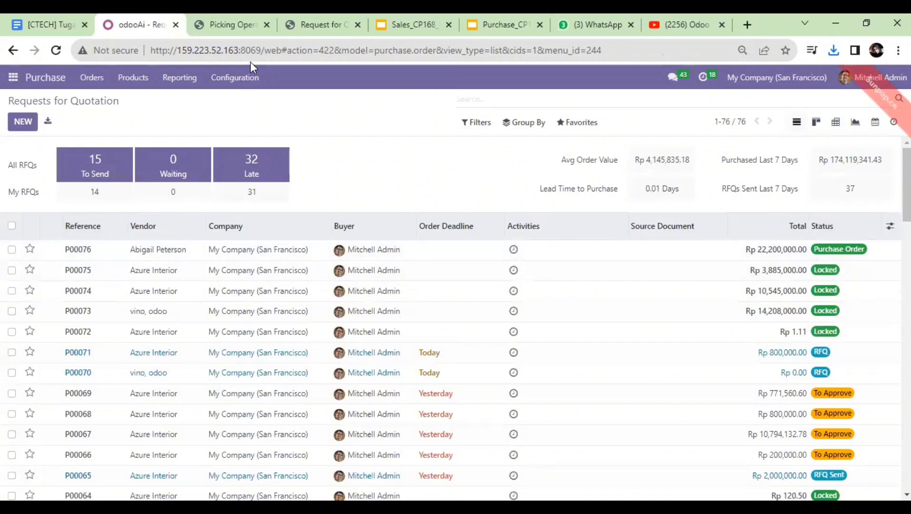
left_click(253, 81)
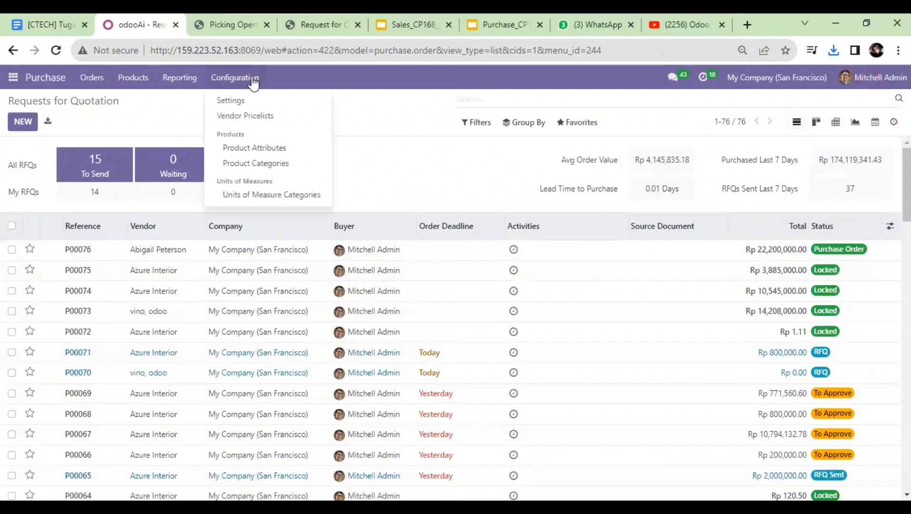
left_click(259, 104)
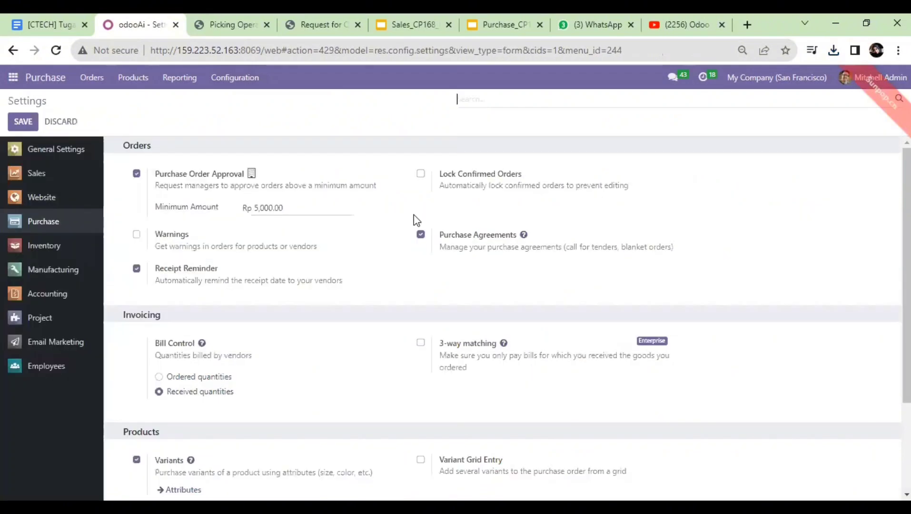
left_click(421, 174)
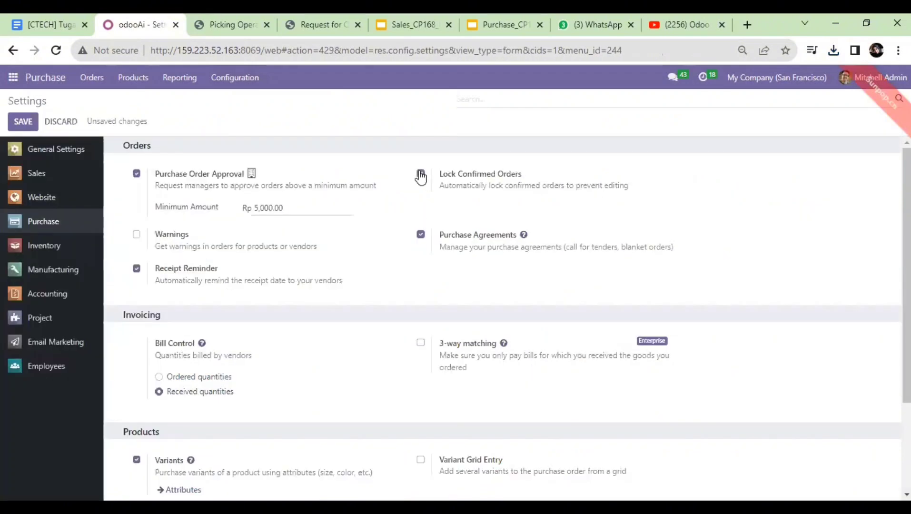
left_click(31, 126)
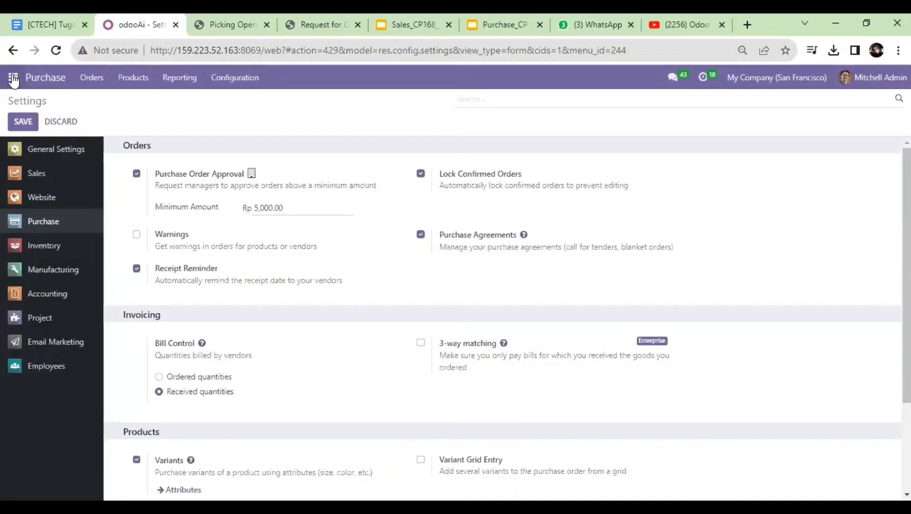
- Create a new request for quotation from the Purchase app and select the same vendor name as on order P00076
left_click(50, 247)
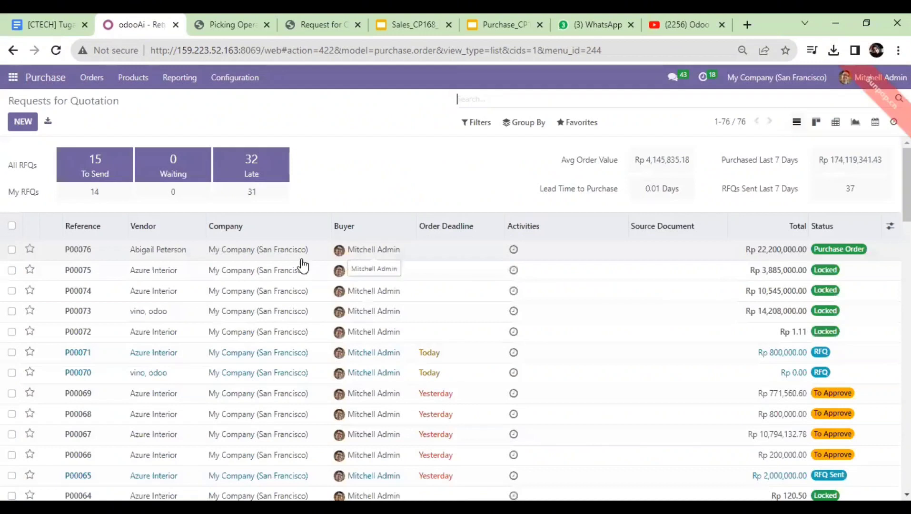
left_click(27, 122)
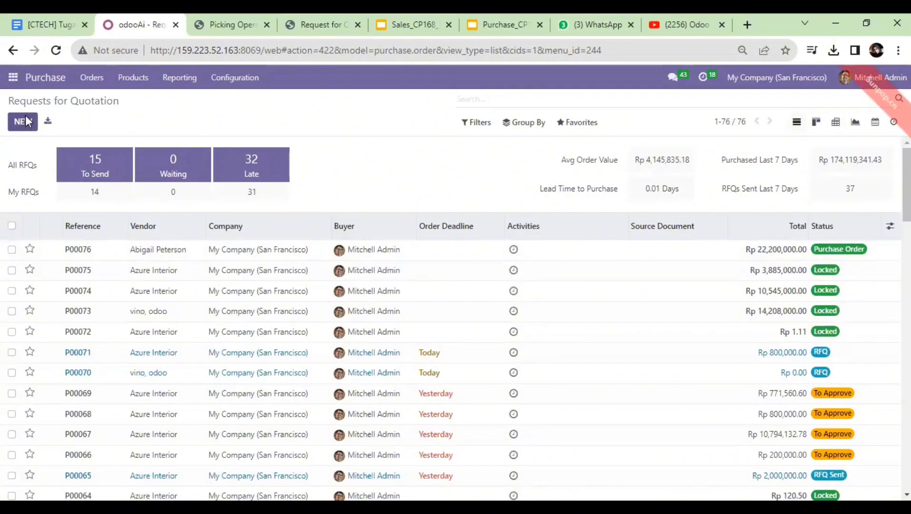
left_click(22, 122)
left_click(183, 217)
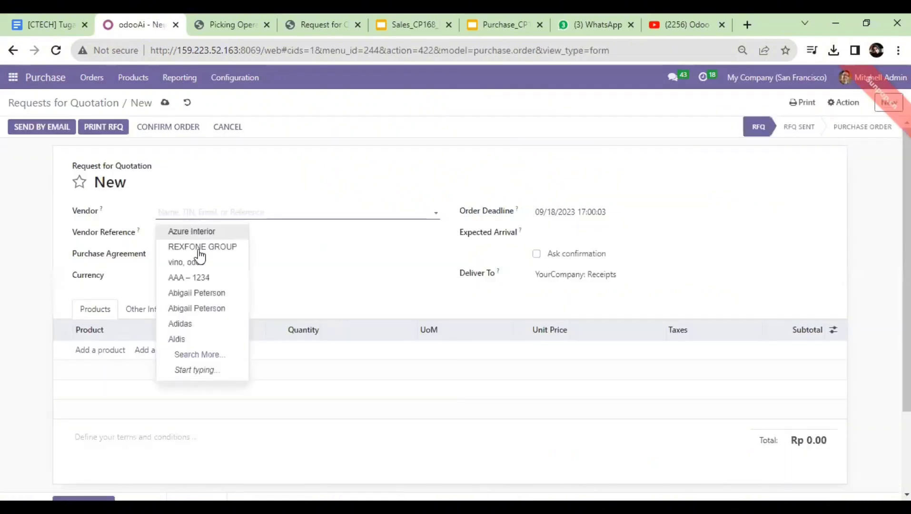
left_click(219, 307)
- Set the order deadline to 09/25/2023 17:00:03 and the expected arrival to 09/25/2023 16:36:48
left_click(571, 218)
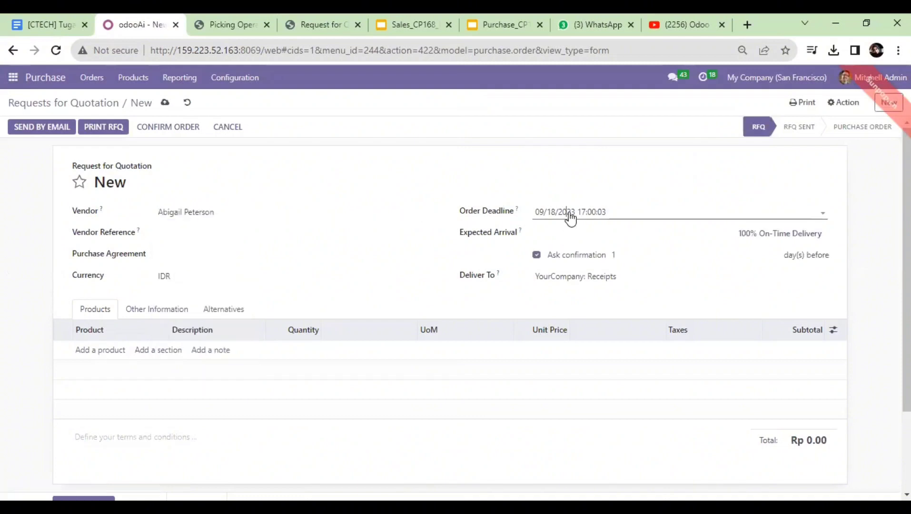
left_click(571, 218)
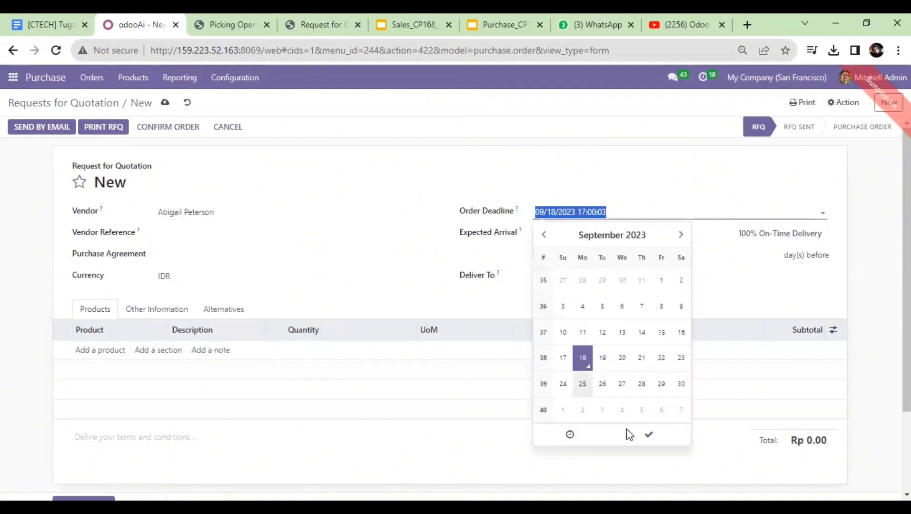
left_click(583, 385)
left_click(649, 435)
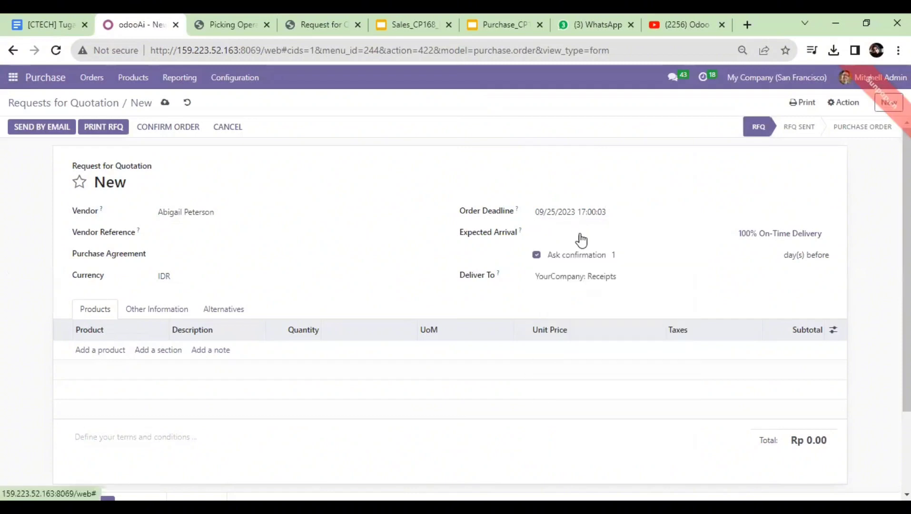
left_click(581, 235)
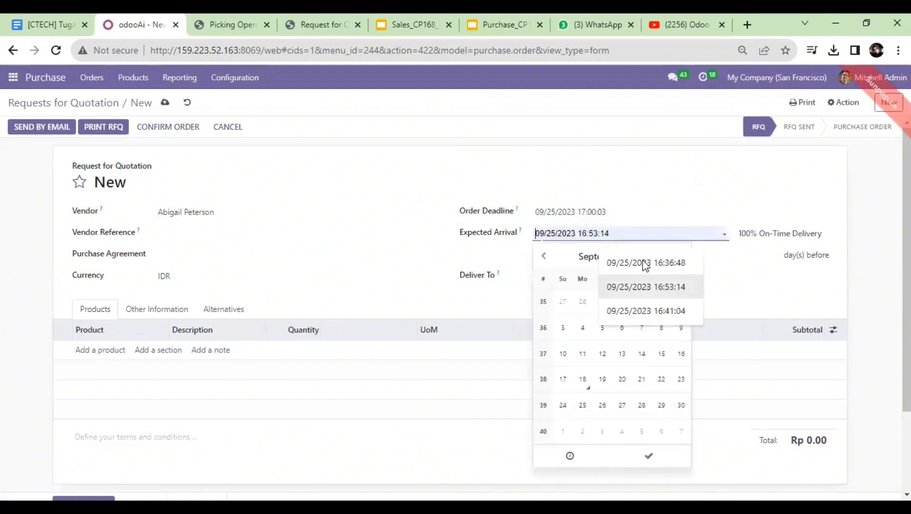
left_click(645, 264)
left_click(167, 364)
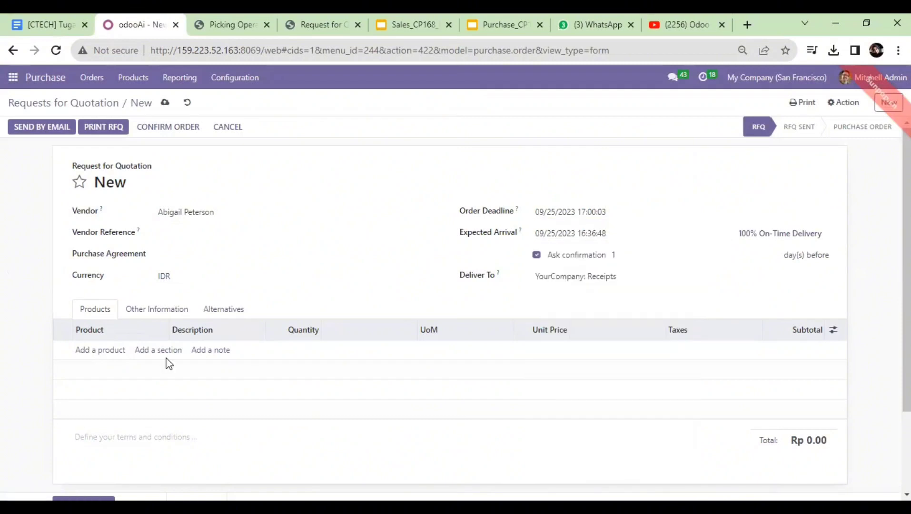
- Add the products [CONS_25630] Screw and [CONS_89957] Bolt as lines on the request for quotation
left_click(100, 350)
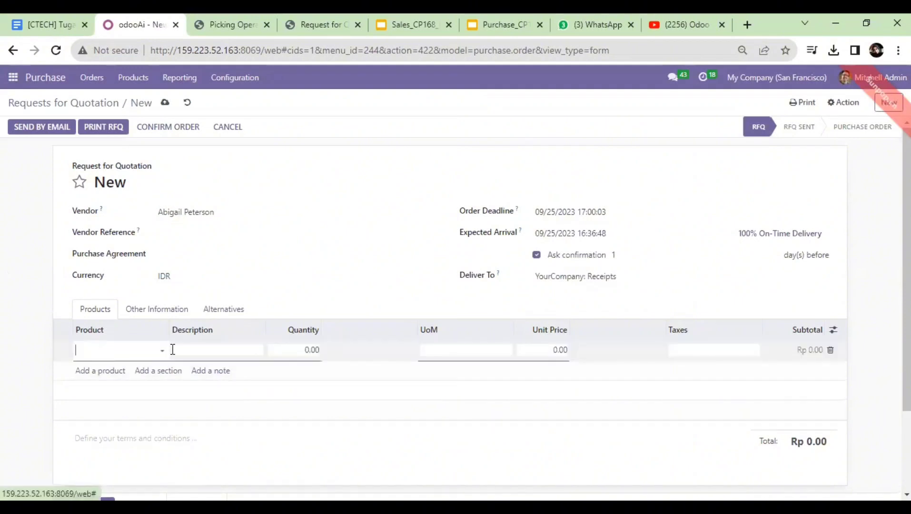
left_click(173, 350)
left_click(163, 351)
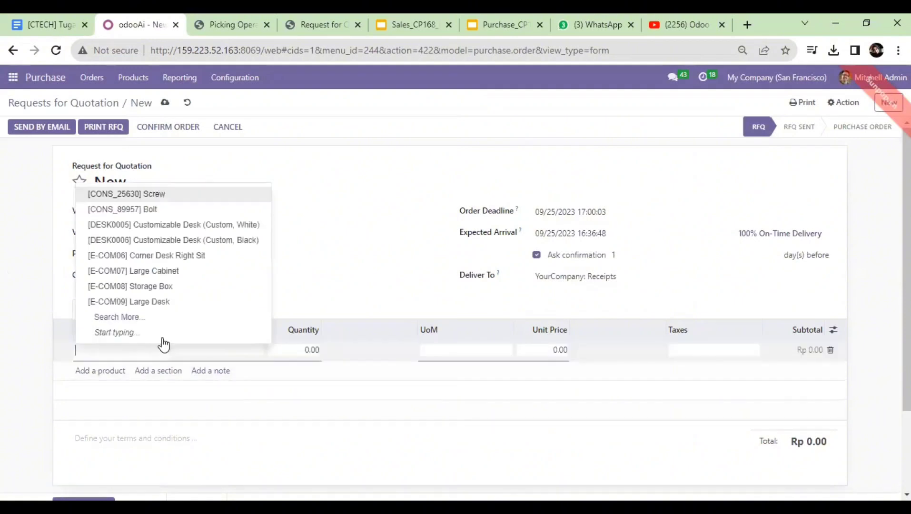
left_click(177, 194)
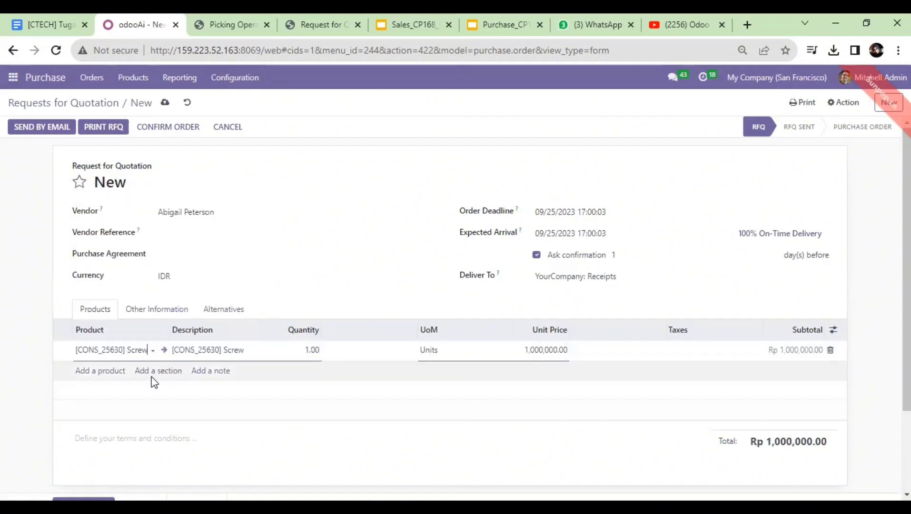
left_click(122, 375)
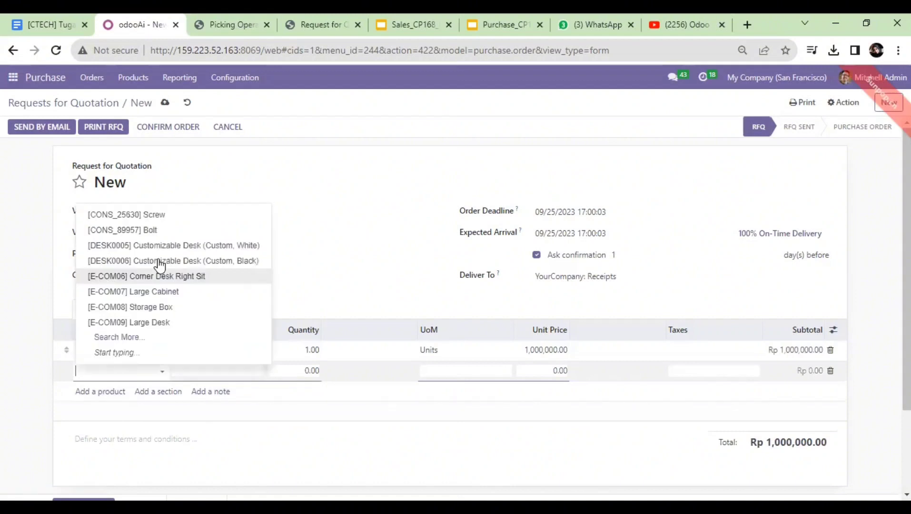
left_click(170, 238)
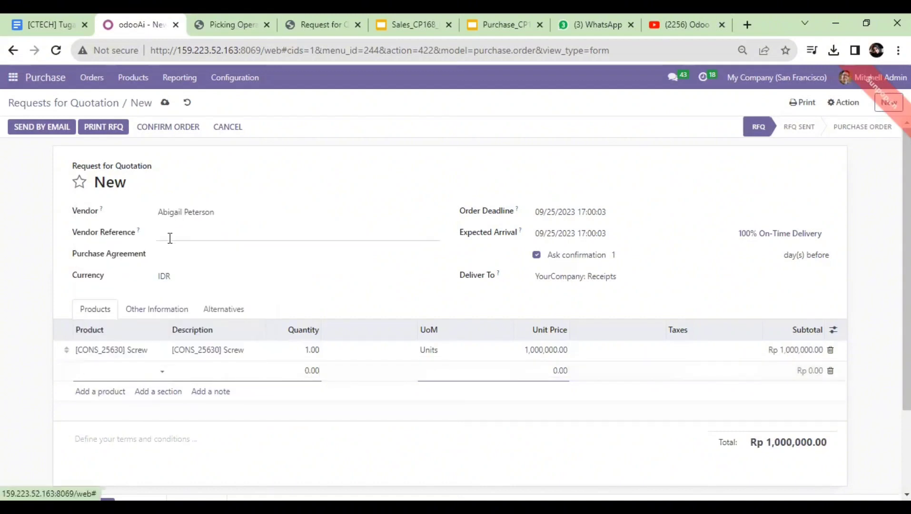
- Apply the 11% tax to the Screw line, keeping its quantity and unit of measure
left_click(312, 351)
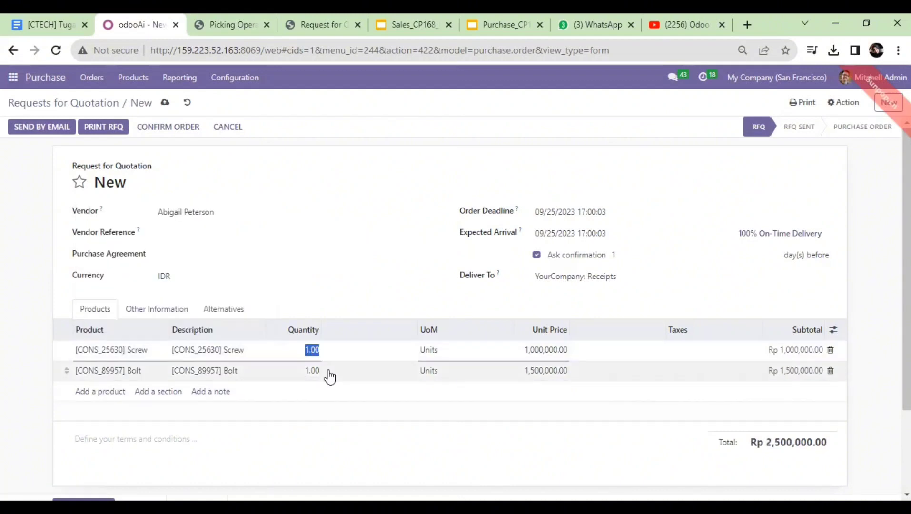
left_click(468, 352)
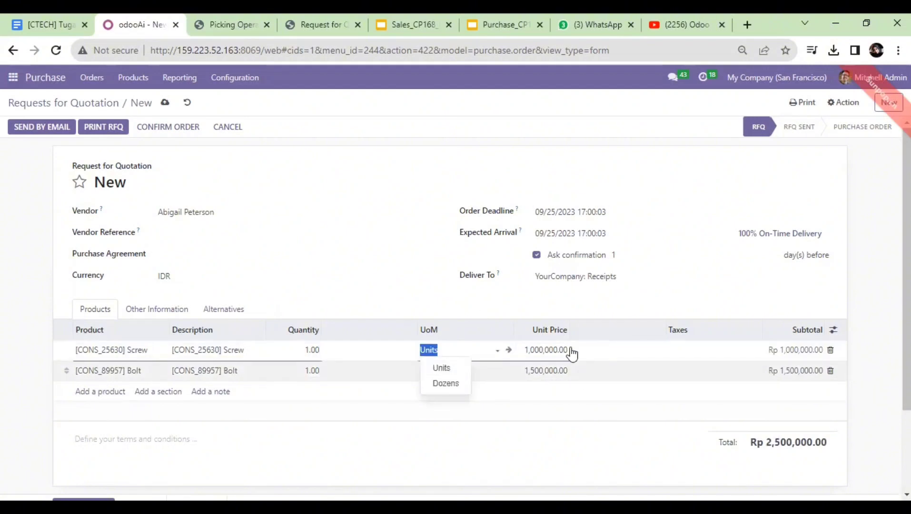
left_click(696, 358)
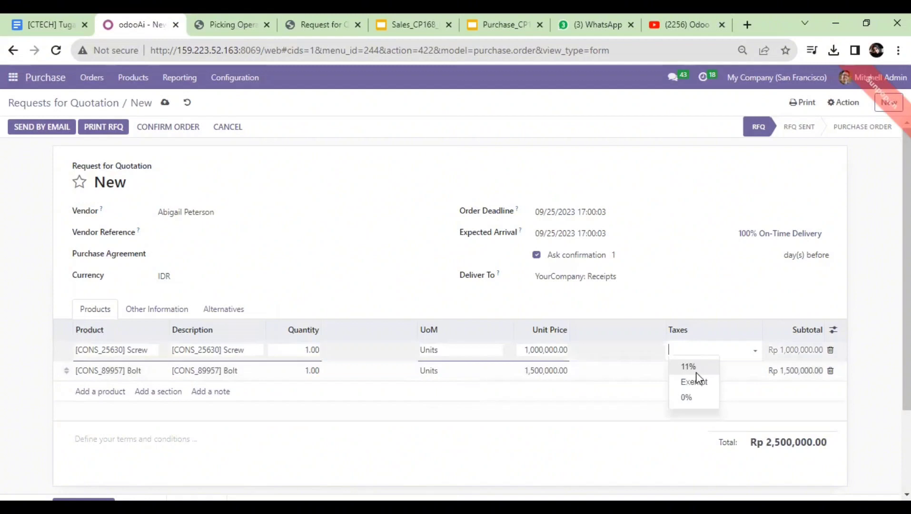
left_click(701, 374)
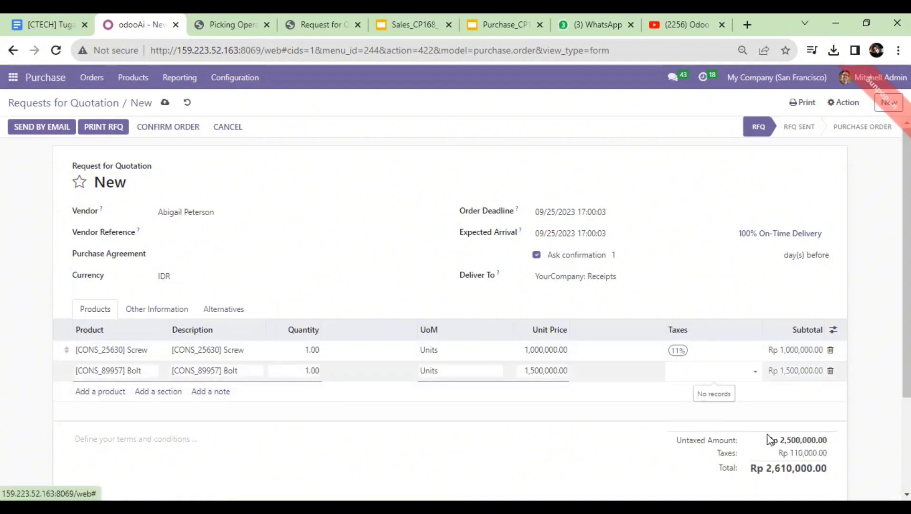
- Apply the 11% tax to the Bolt line and send the request for quotation to the vendor by email
left_click(555, 443)
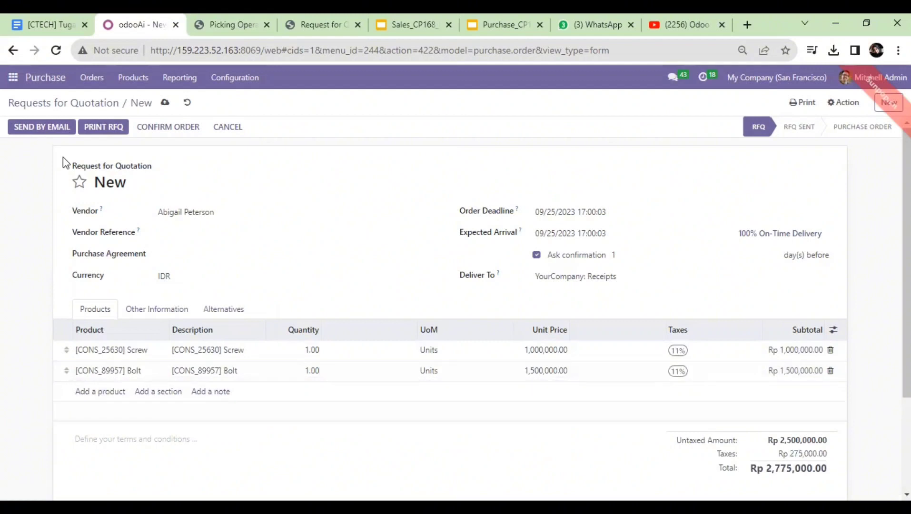
left_click(54, 132)
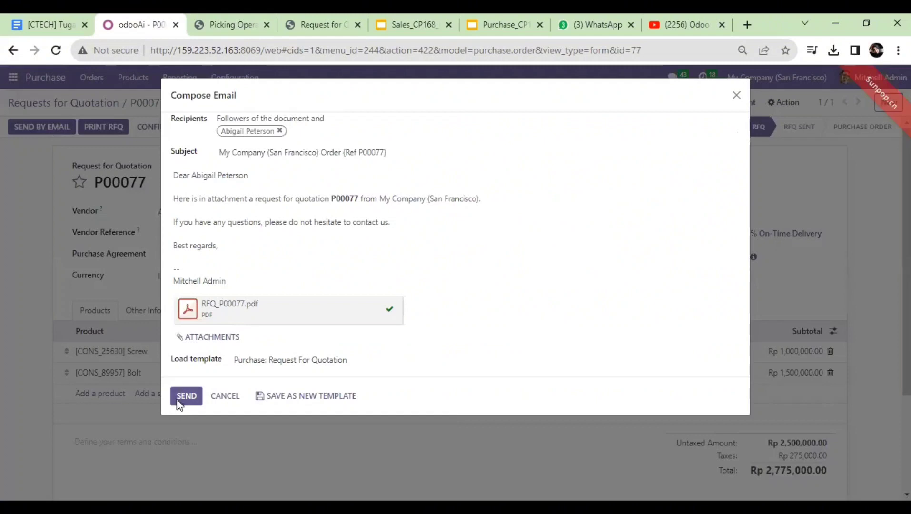
left_click(178, 402)
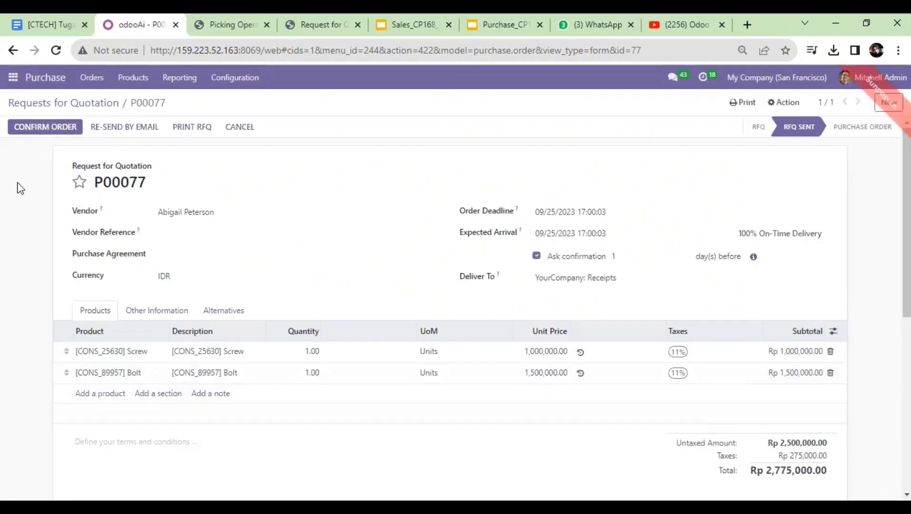
- Confirm order P00077 and open the receipt for its products
left_click(47, 133)
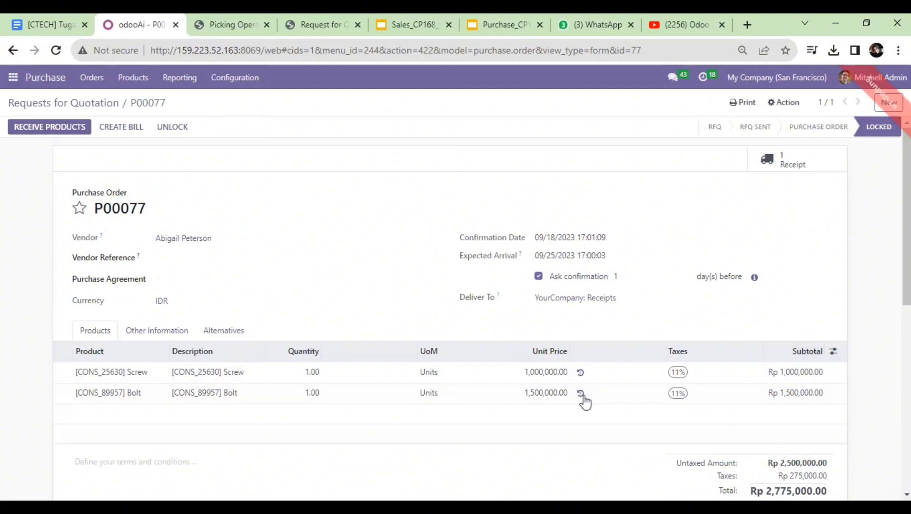
left_click(24, 134)
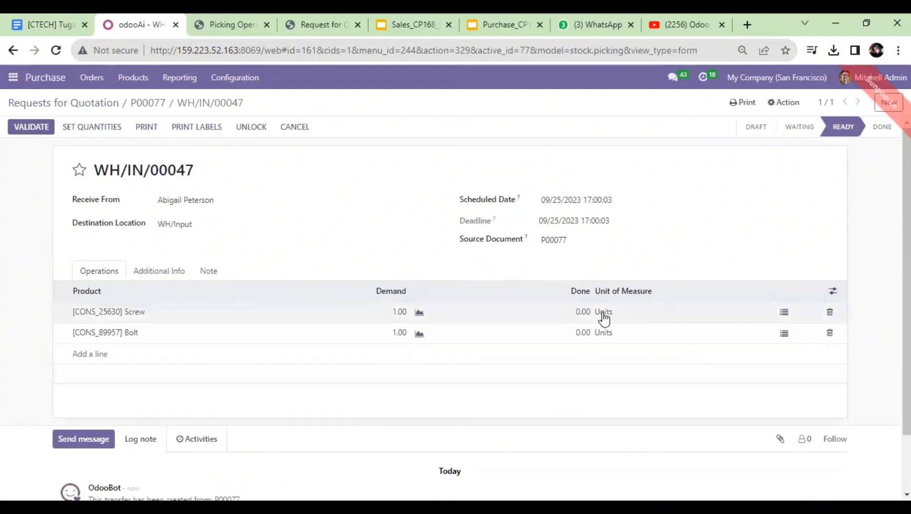
- Set the done quantity to 1 for both the Screw and Bolt lines and validate the receipt
left_click(580, 312)
left_click(580, 312)
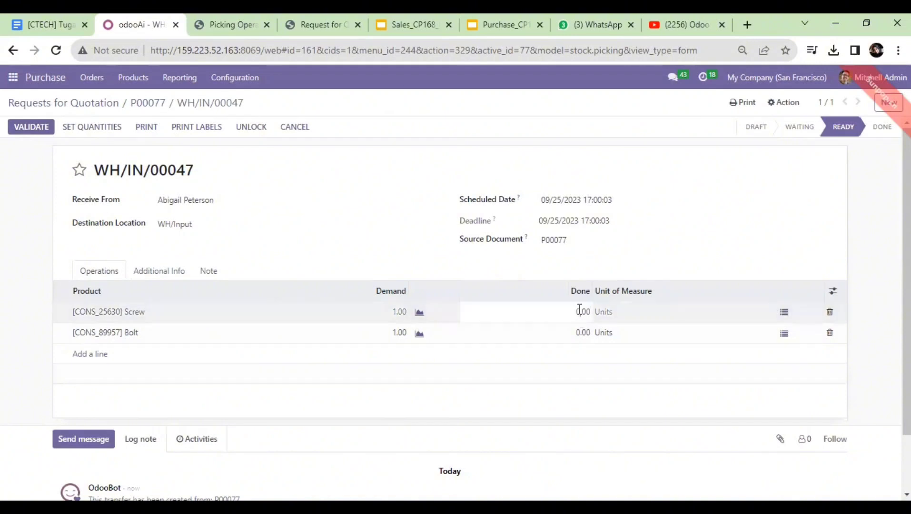
left_click(581, 332)
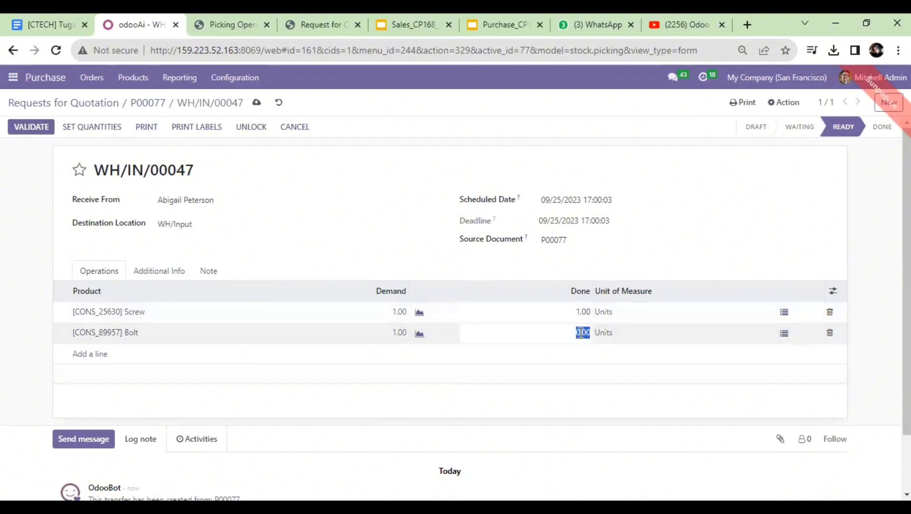
left_click(581, 333)
type("1")
left_click(618, 357)
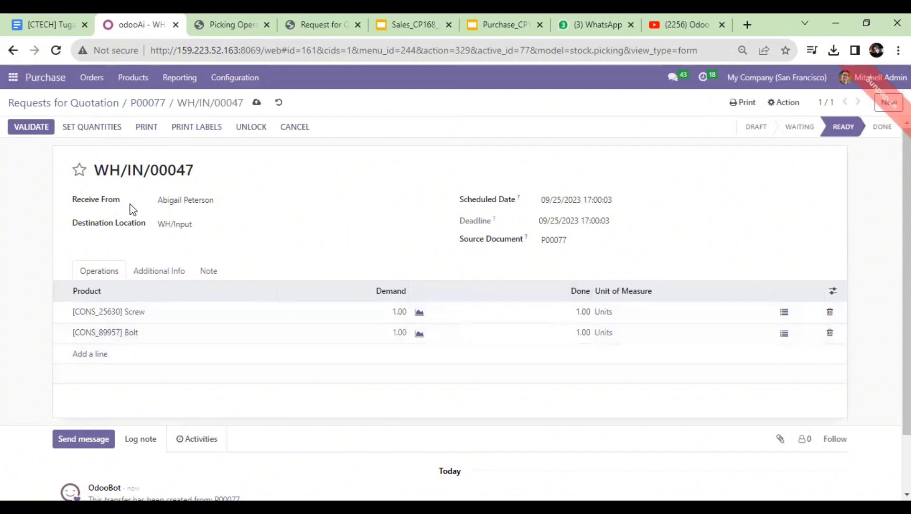
left_click(35, 129)
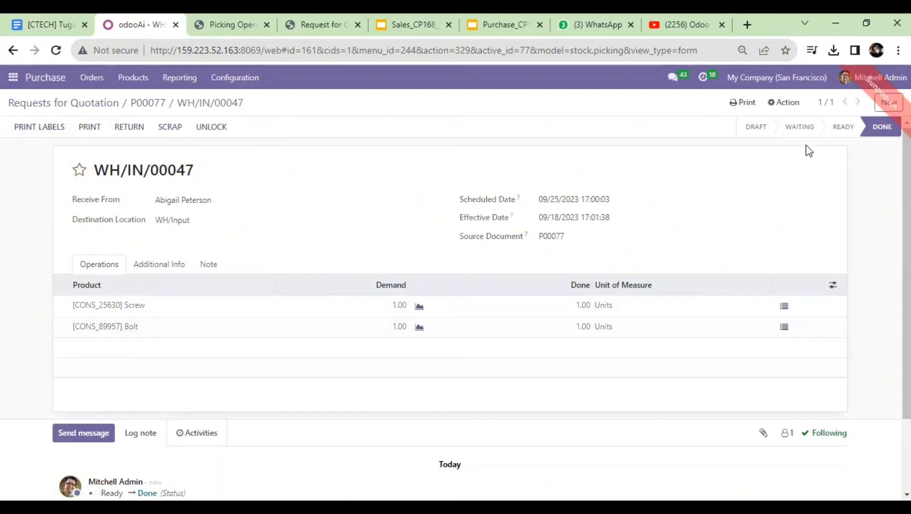
- Return to the purchase order list and review the status and details of order P00077
left_click(11, 77)
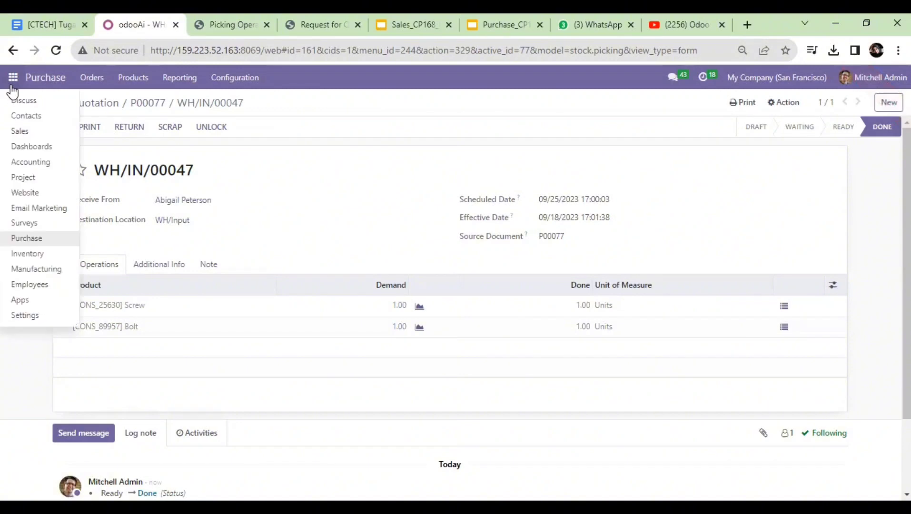
left_click(28, 238)
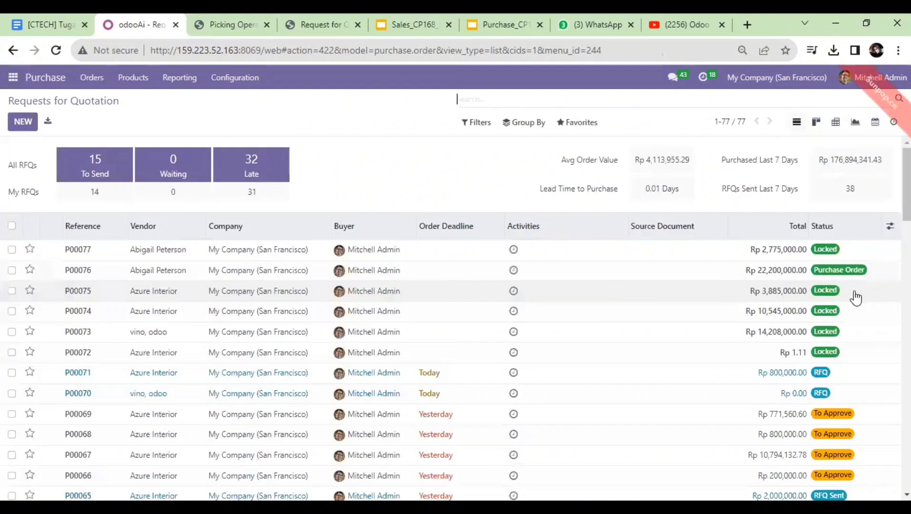
left_click(815, 260)
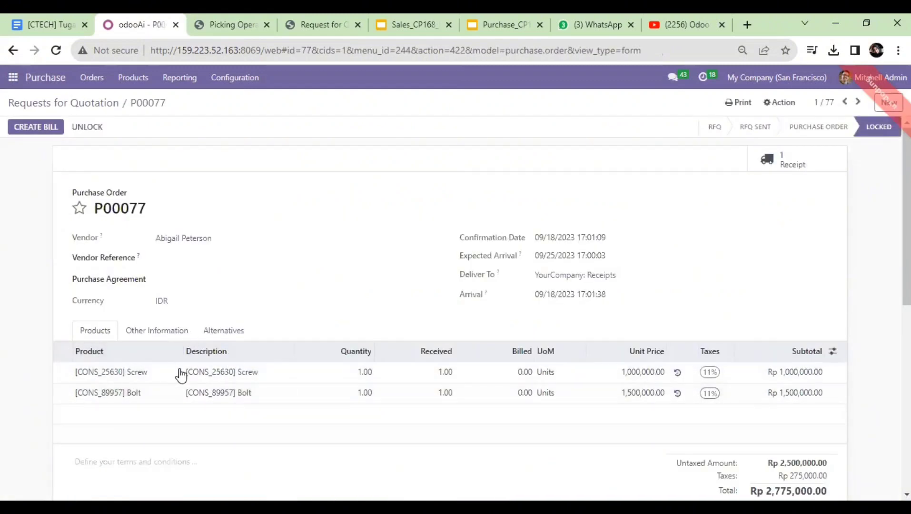
left_click(13, 50)
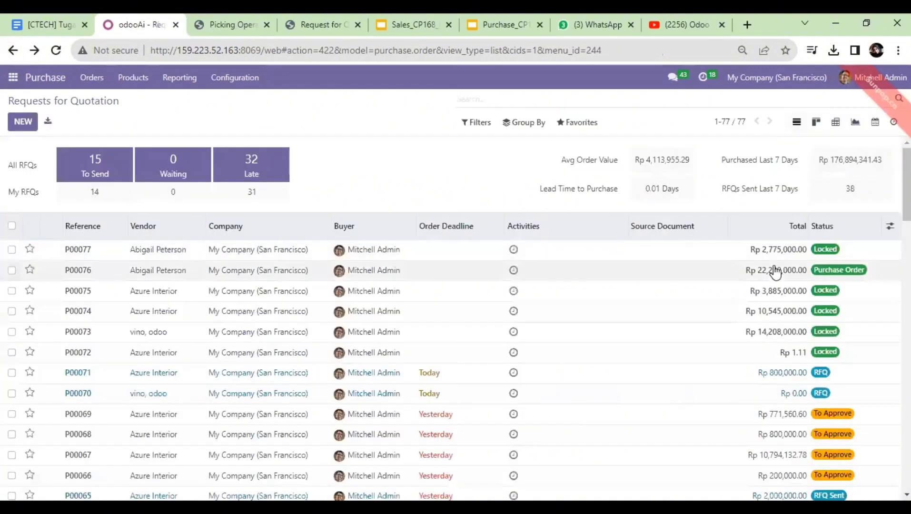
- Open order P00076 to compare its status and available actions with those of the locked order P00077
left_click(776, 274)
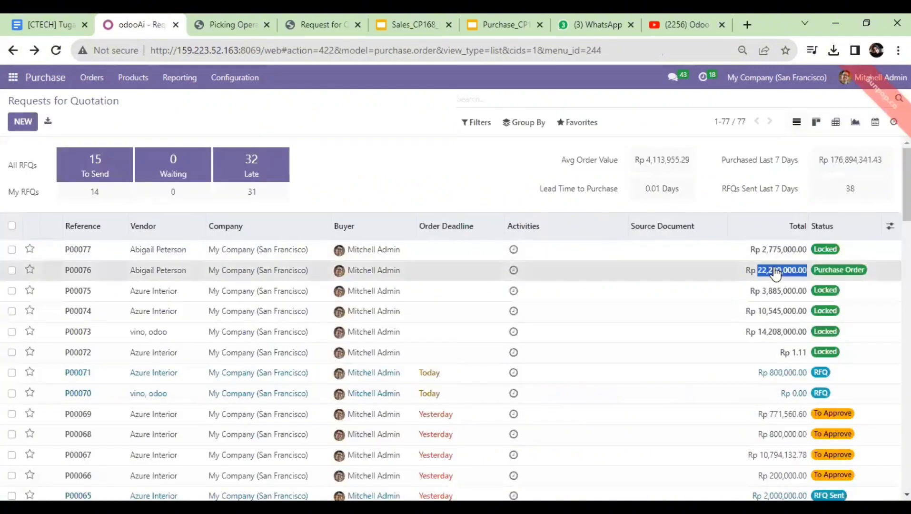
left_click(713, 284)
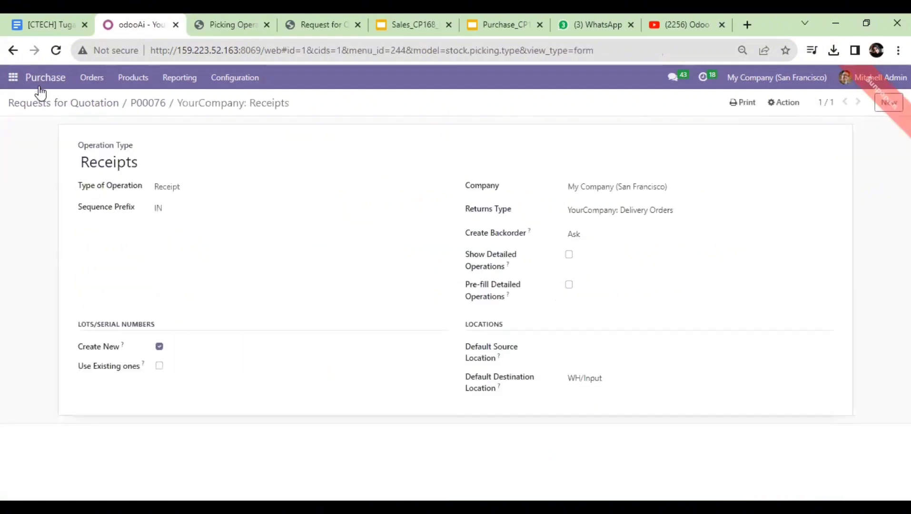
left_click(13, 51)
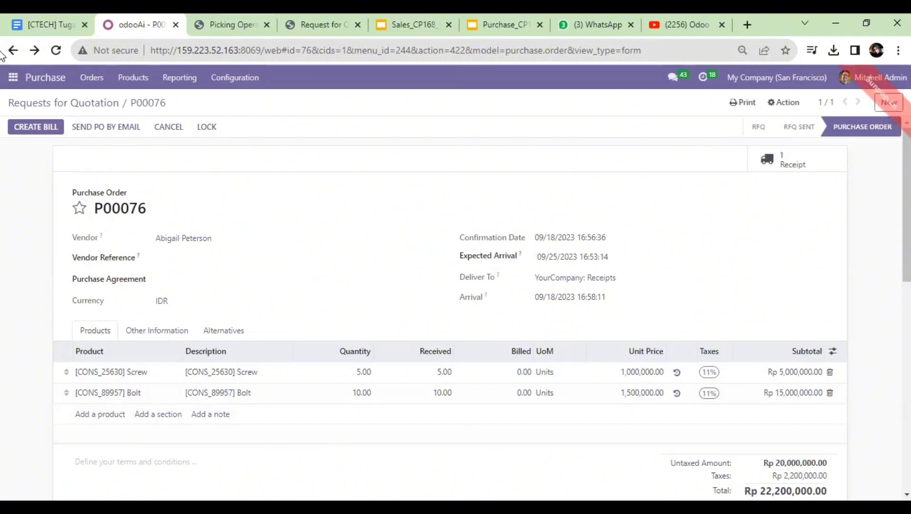
- Go back to the list of requests for quotation and reopen order P00077
left_click(13, 78)
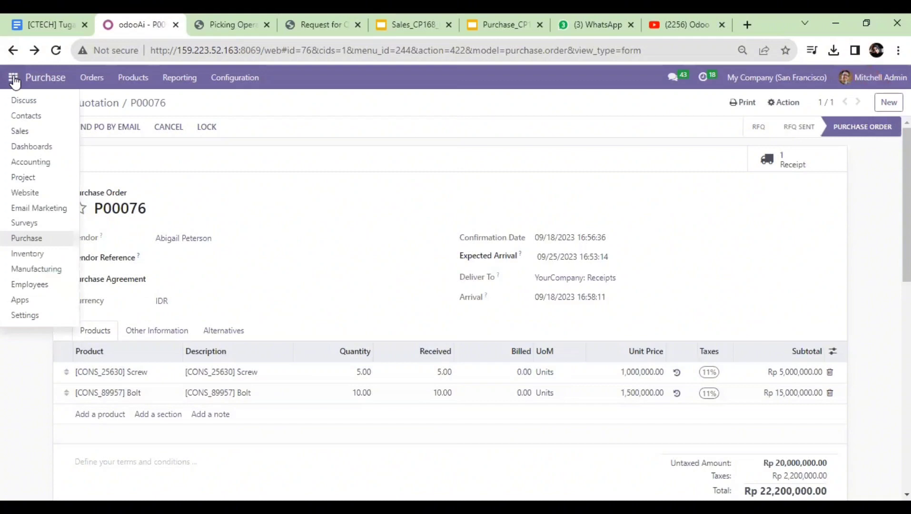
left_click(46, 243)
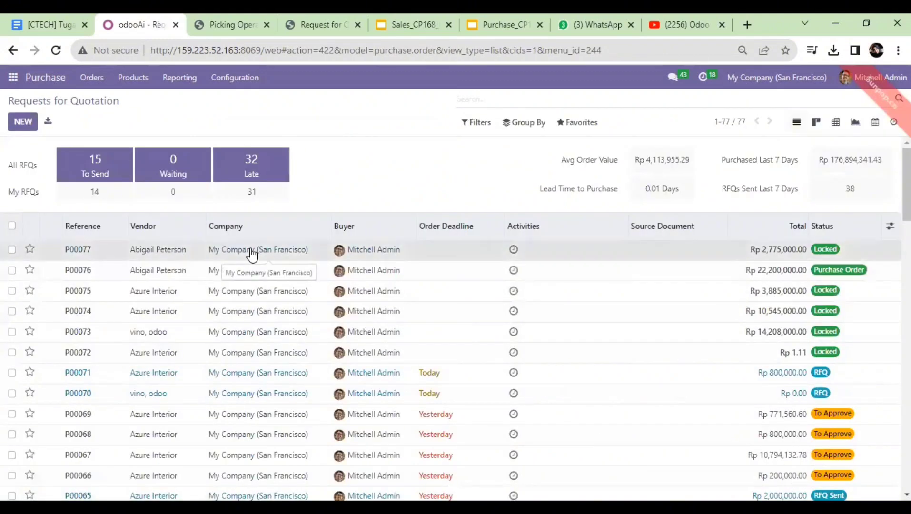
left_click(251, 255)
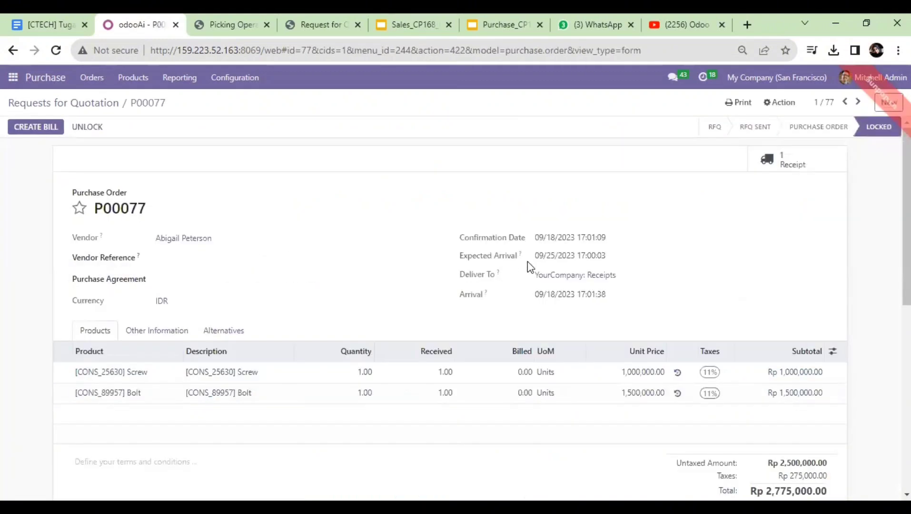